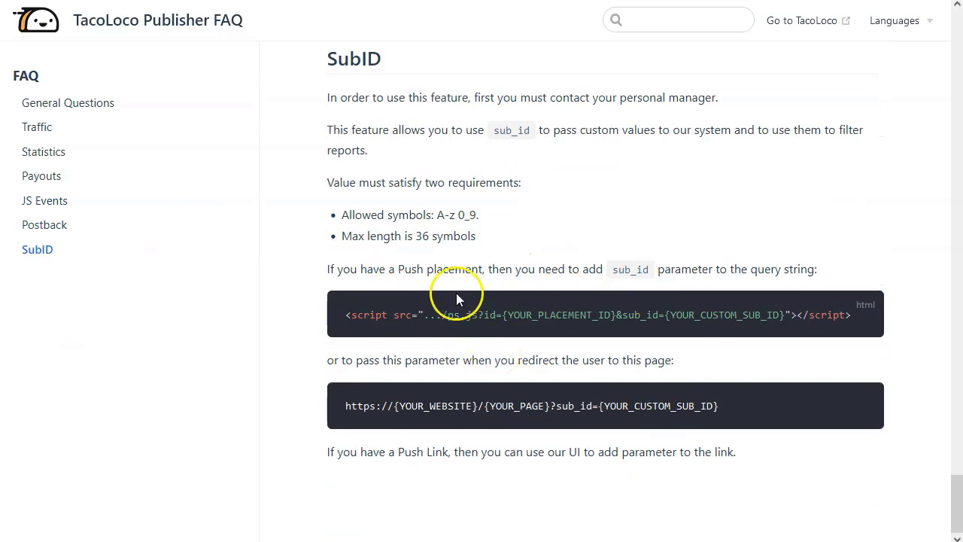
# Leave the publisher FAQ and open the Traffic Sources page of the TacoLoco account
pyautogui.click(50, 151)
pyautogui.scroll(7, 516, 155)
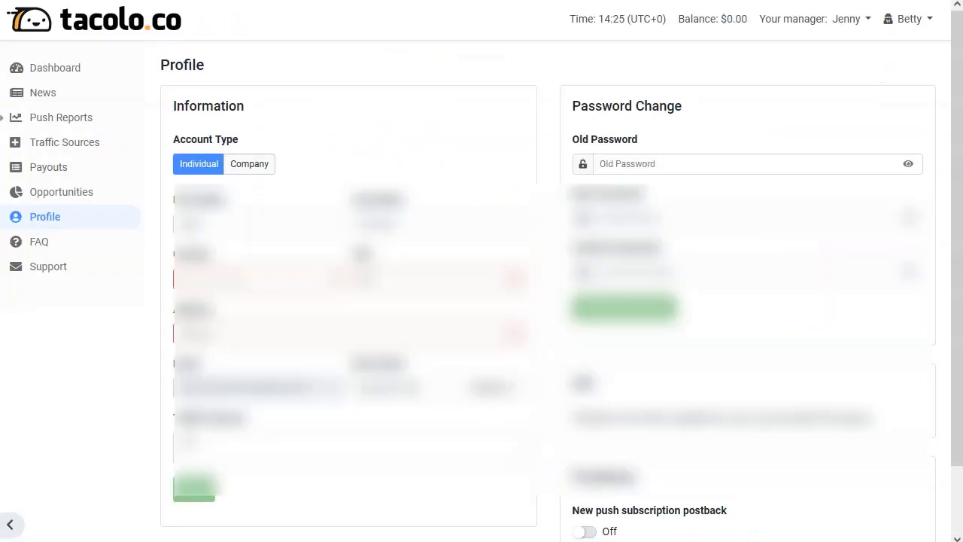
pyautogui.click(70, 68)
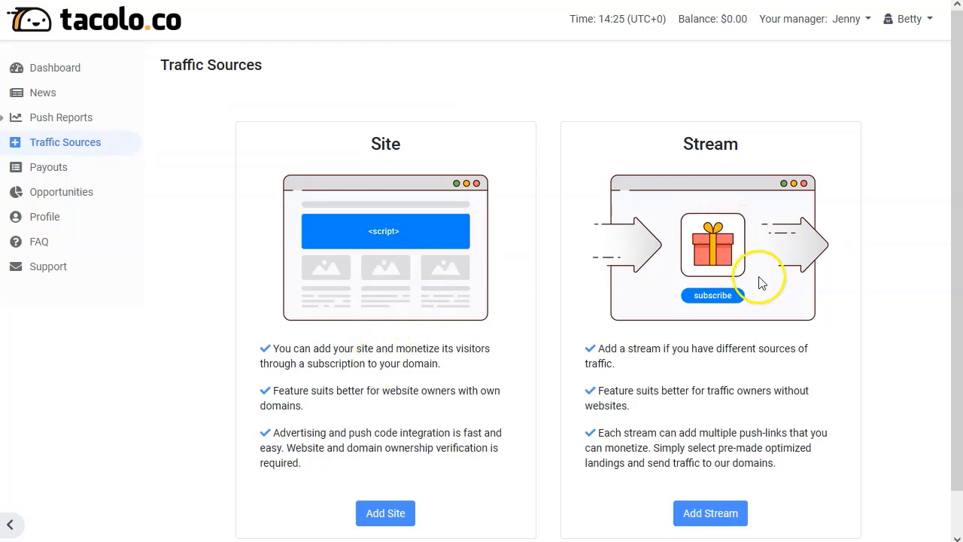
pyautogui.scroll(-1, 331, 271)
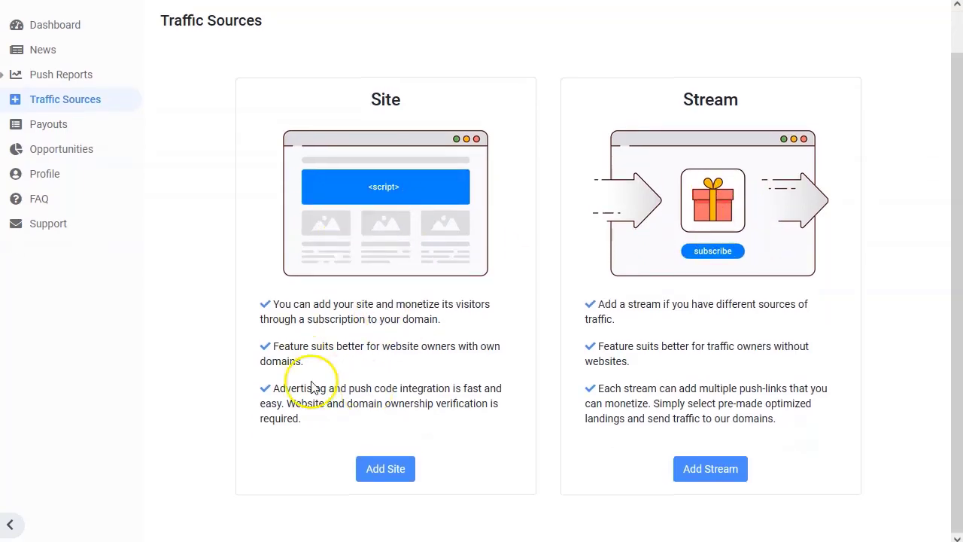
pyautogui.click(384, 469)
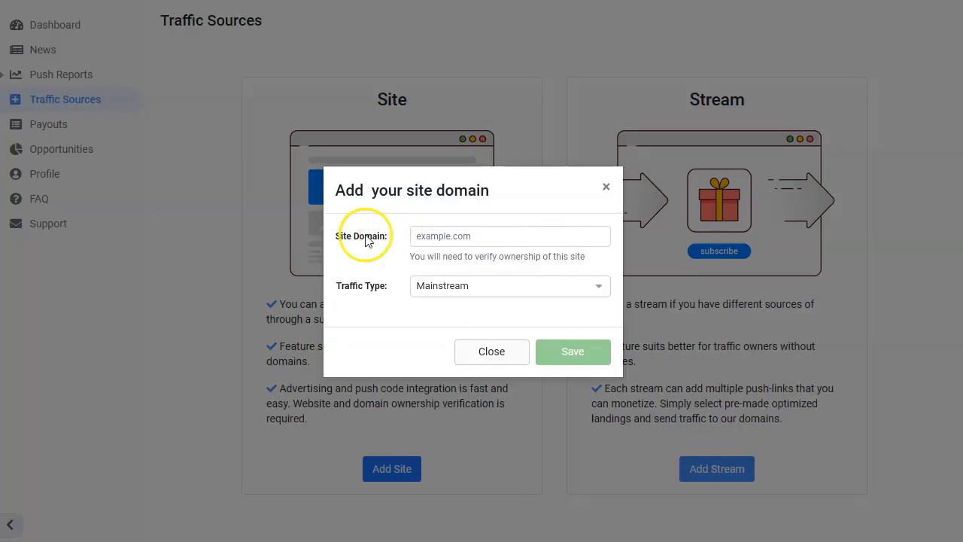
pyautogui.click(466, 235)
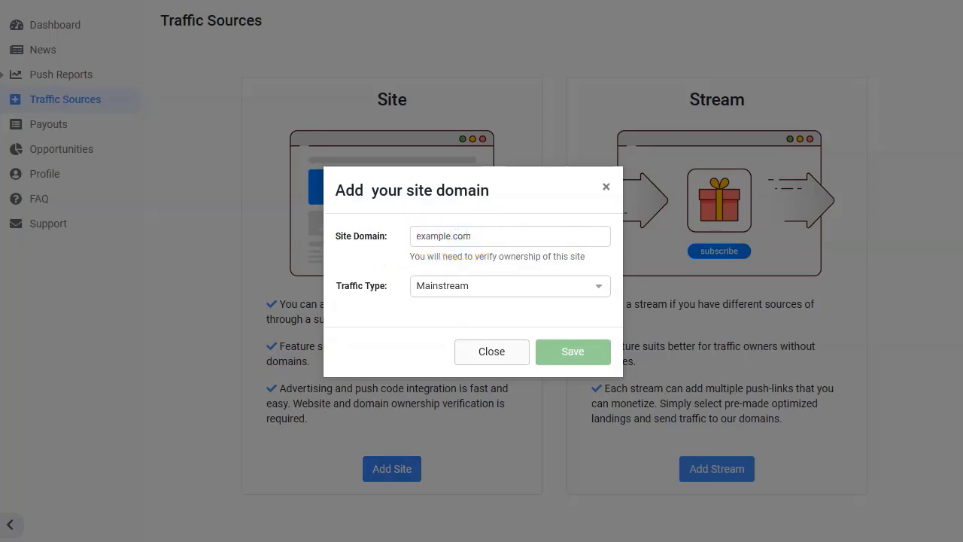
pyautogui.write('https://courseslist.site/')
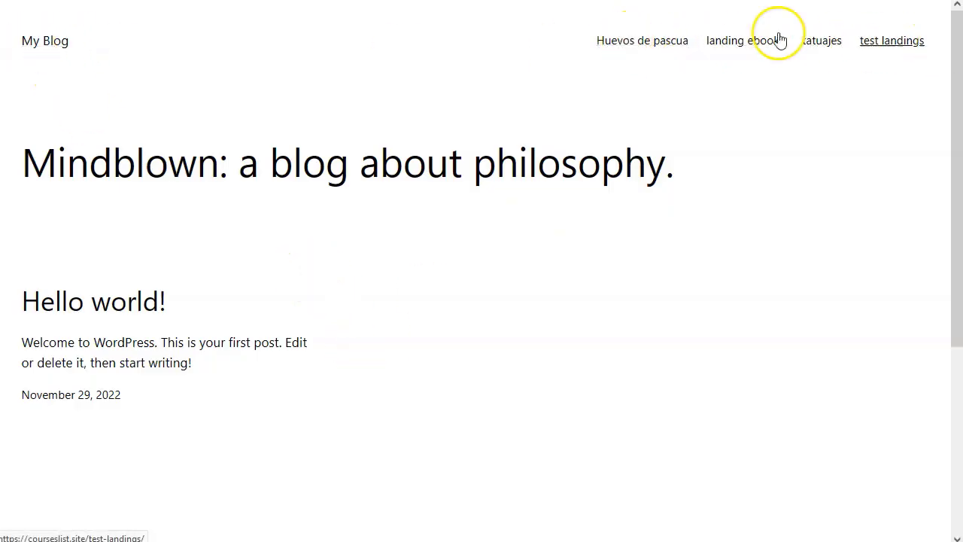
pyautogui.scroll(-3, 159, 370)
pyautogui.scroll(3, 159, 370)
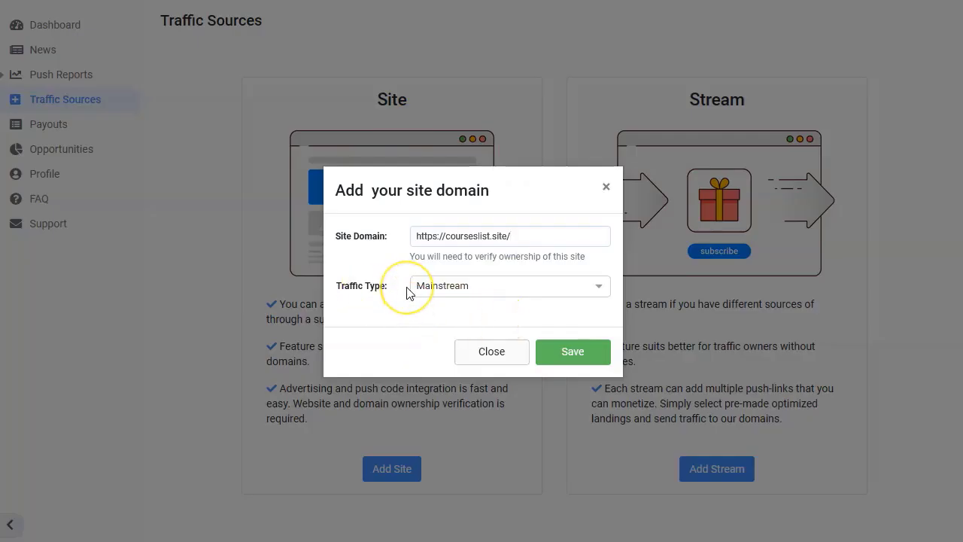
pyautogui.click(496, 295)
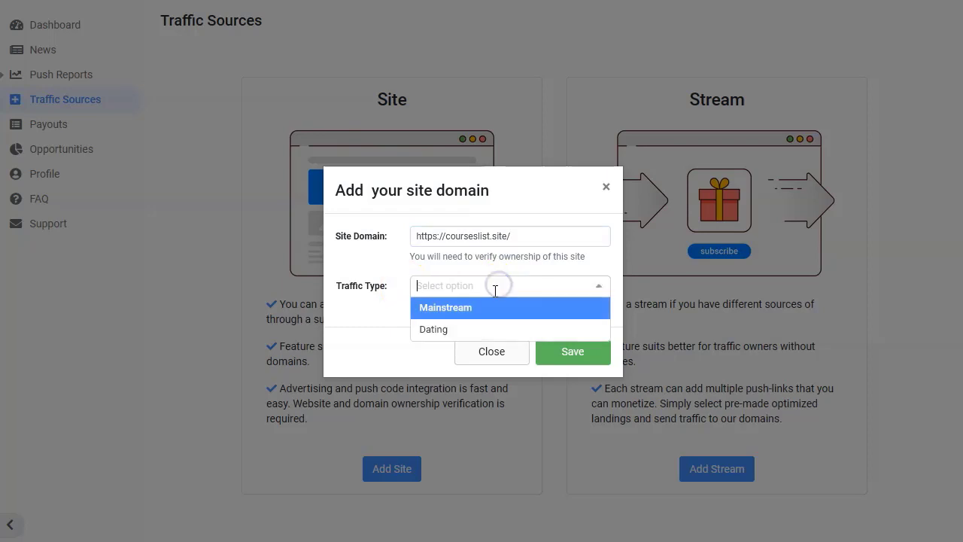
pyautogui.click(378, 351)
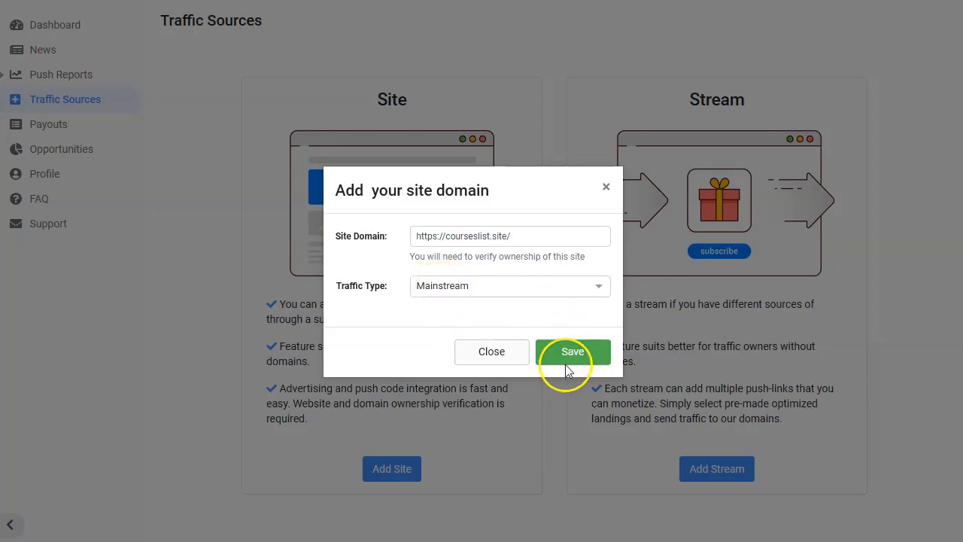
pyautogui.click(583, 359)
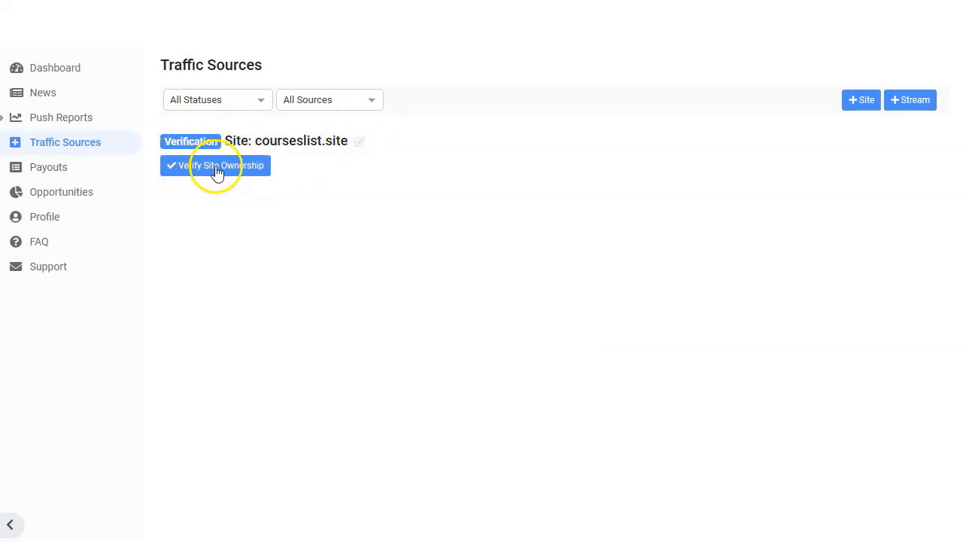
# Open the ownership verification for courseslist.site and copy its verification meta tag and head-section placement instruction into a Notepad++ note
pyautogui.click(219, 167)
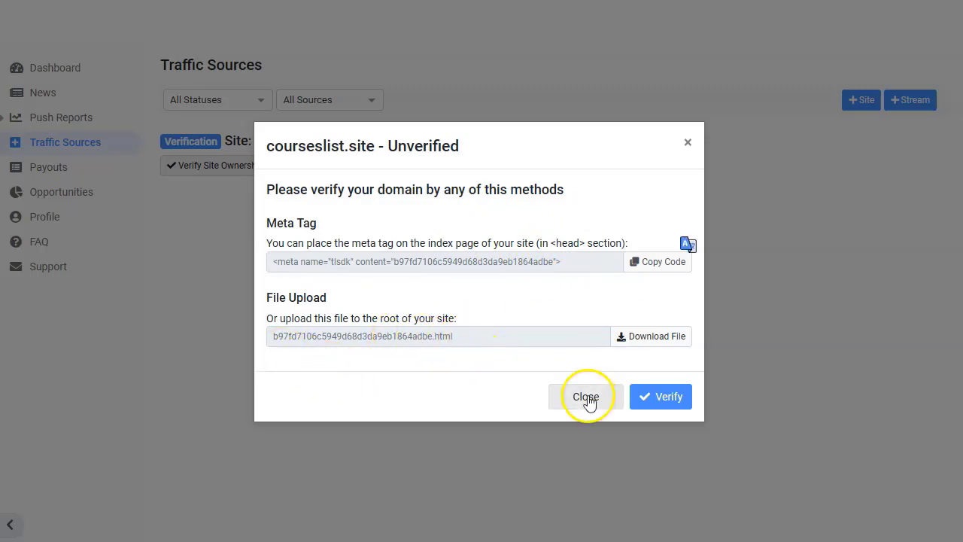
pyautogui.hotkey('alt', 'Tab')
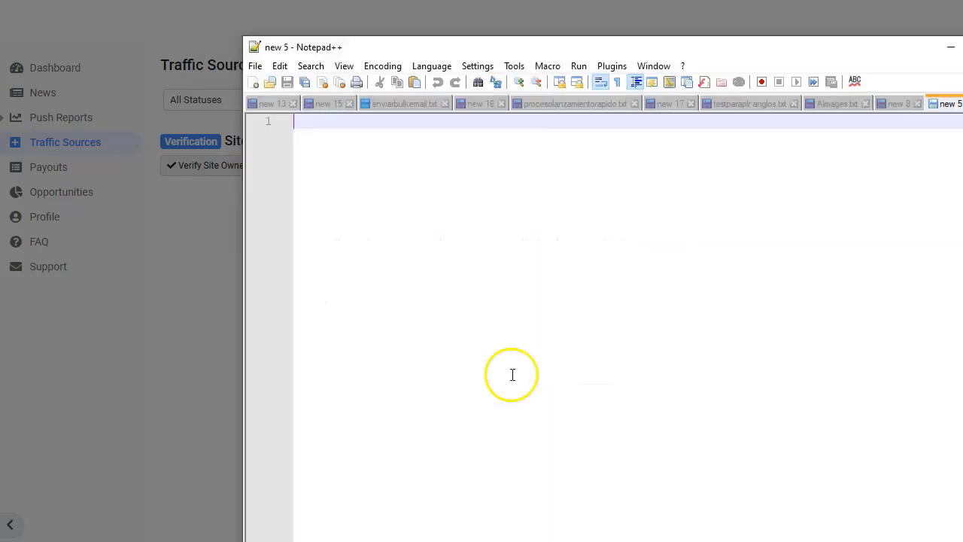
pyautogui.write('<meta name="tlsdk" content="b97fd7106c5949d68d3da9eb1864adbe">')
pyautogui.moveTo(731, 60); pyautogui.dragTo(738, 310)
pyautogui.moveTo(267, 243); pyautogui.dragTo(621, 241)
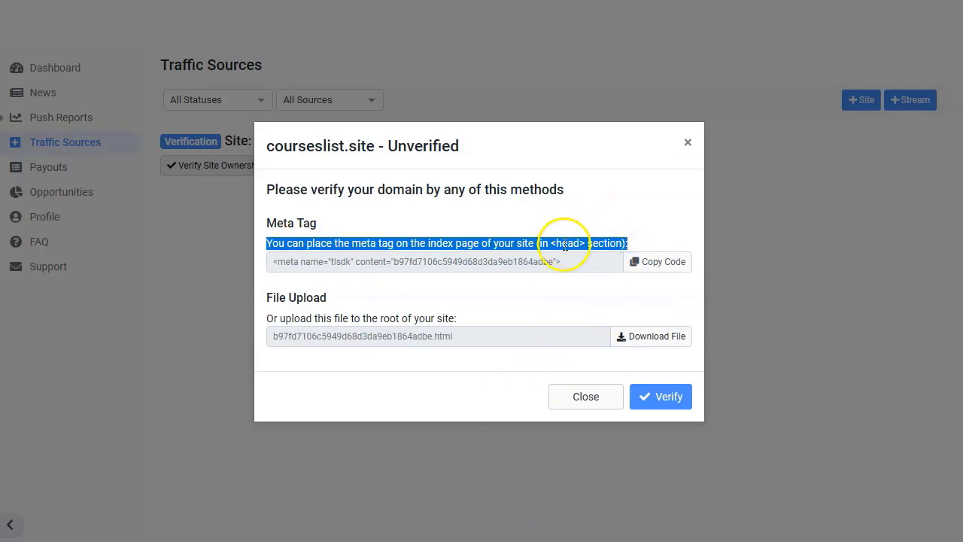
pyautogui.hotkey('alt', 'Tab')
pyautogui.write('You can place the meta tag on the index page of your site (in <head> section):')
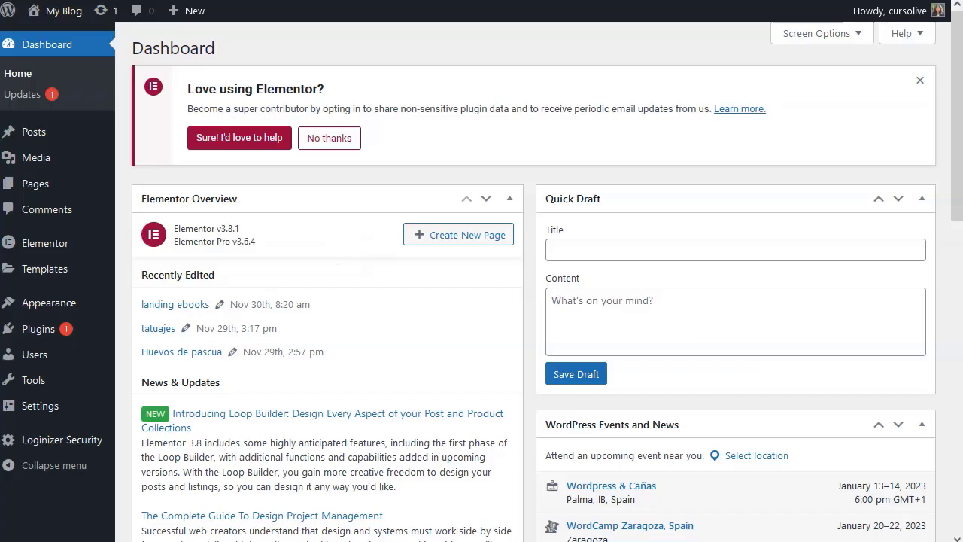
# In the WordPress admin, search new plugins for "header", then install and activate WPCode – Insert Headers and Footers
pyautogui.hotkey('alt', 'Tab')
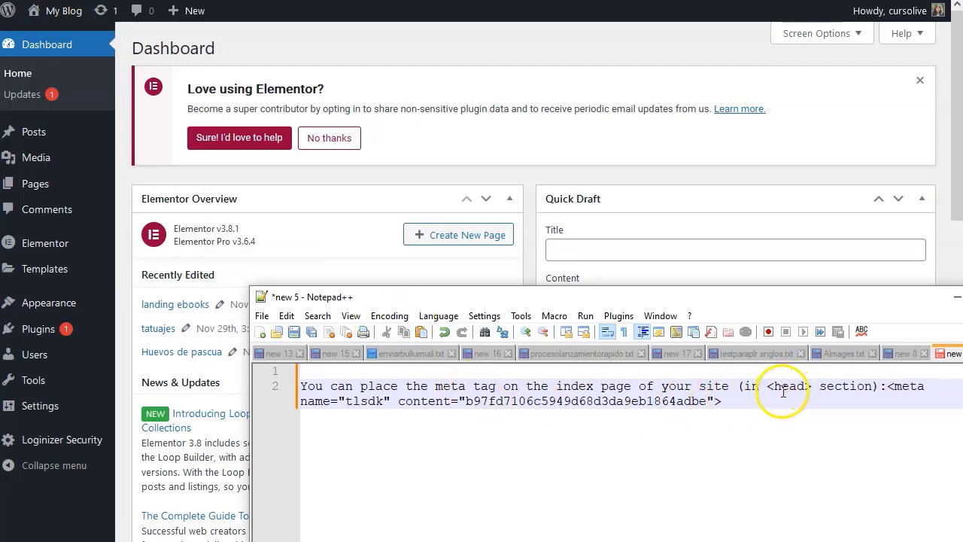
pyautogui.click(442, 171)
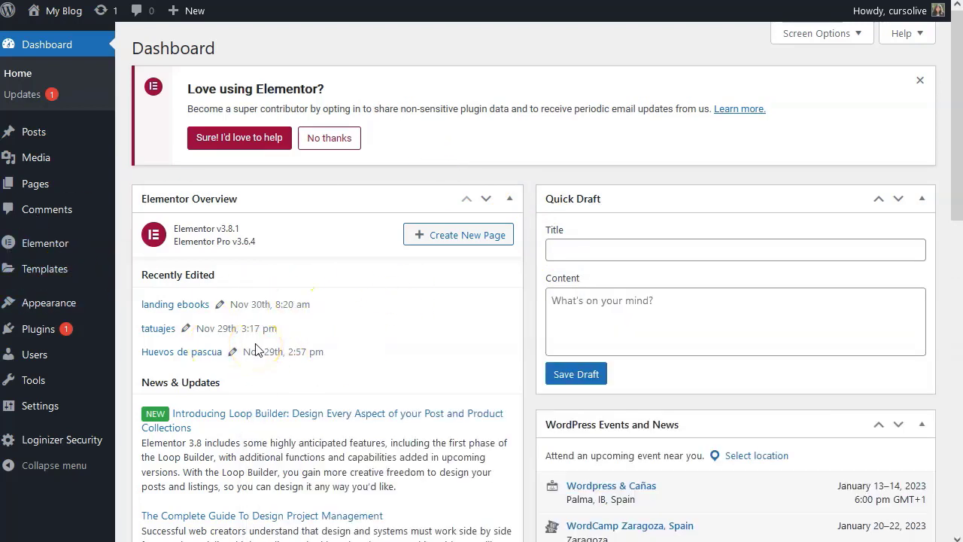
pyautogui.click(37, 333)
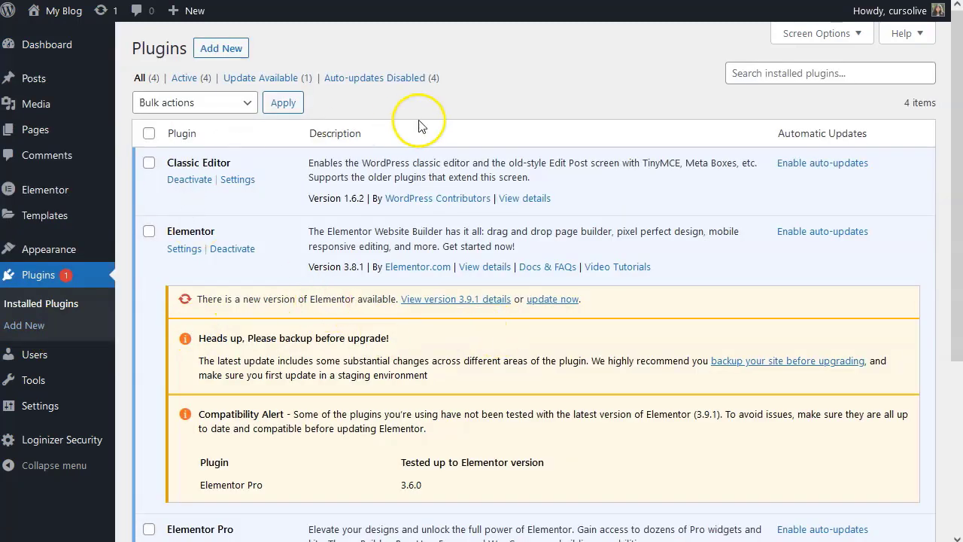
pyautogui.click(219, 50)
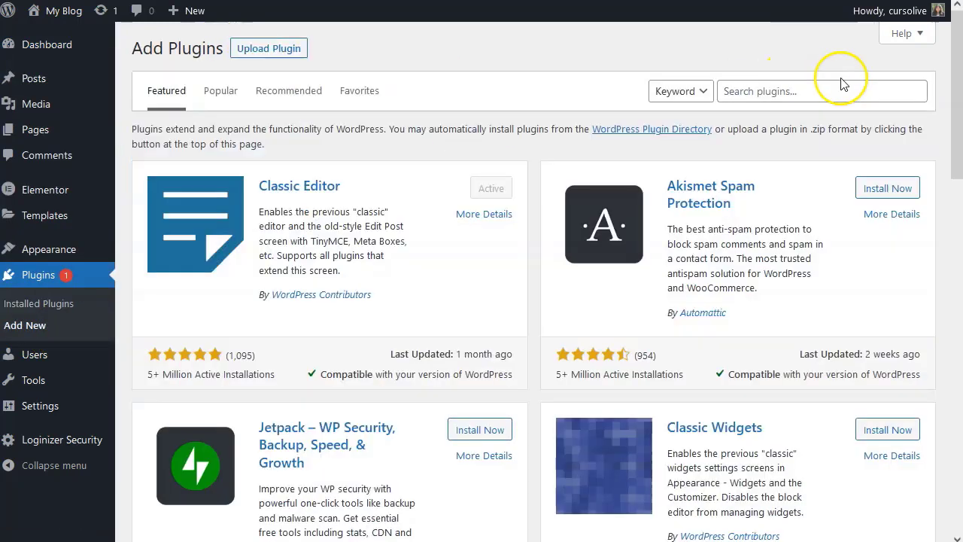
pyautogui.click(816, 91)
pyautogui.write('header')
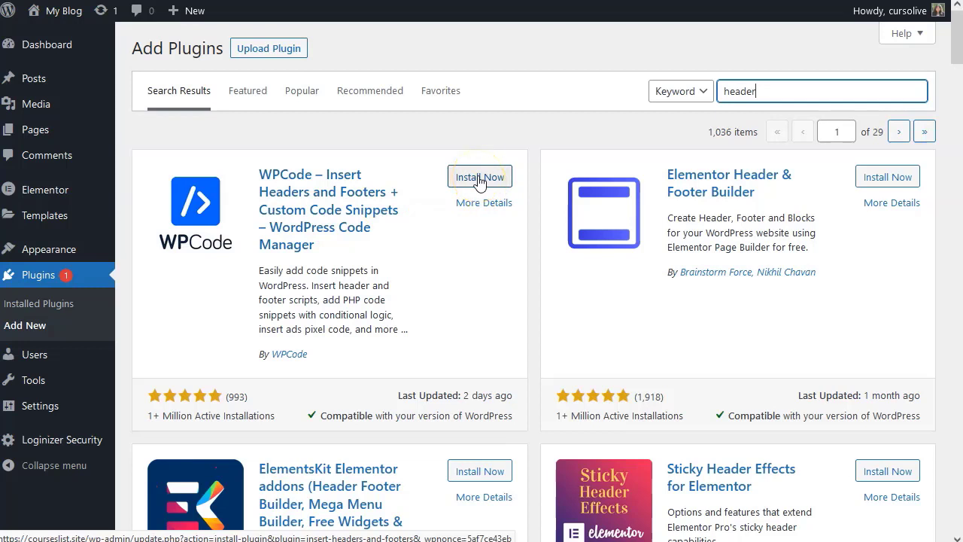
pyautogui.click(481, 178)
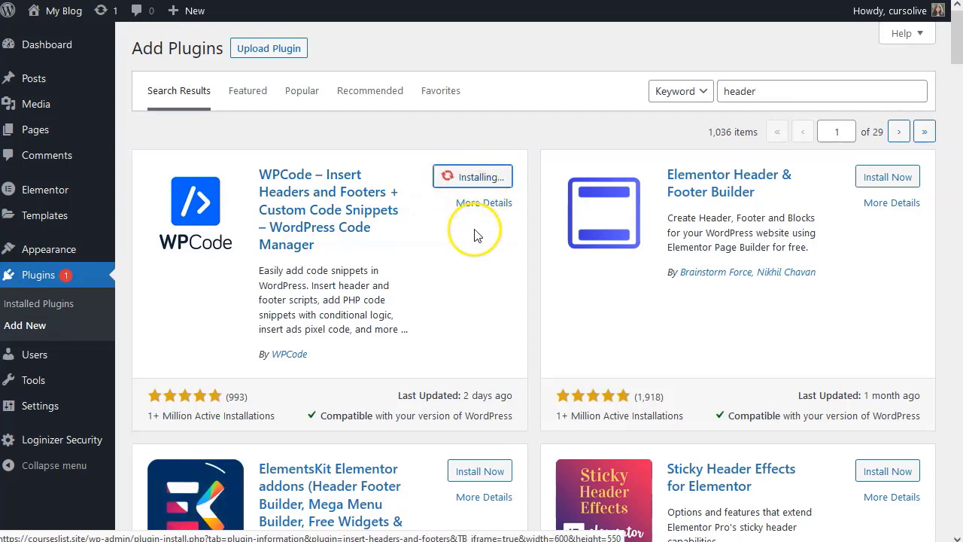
pyautogui.click(485, 179)
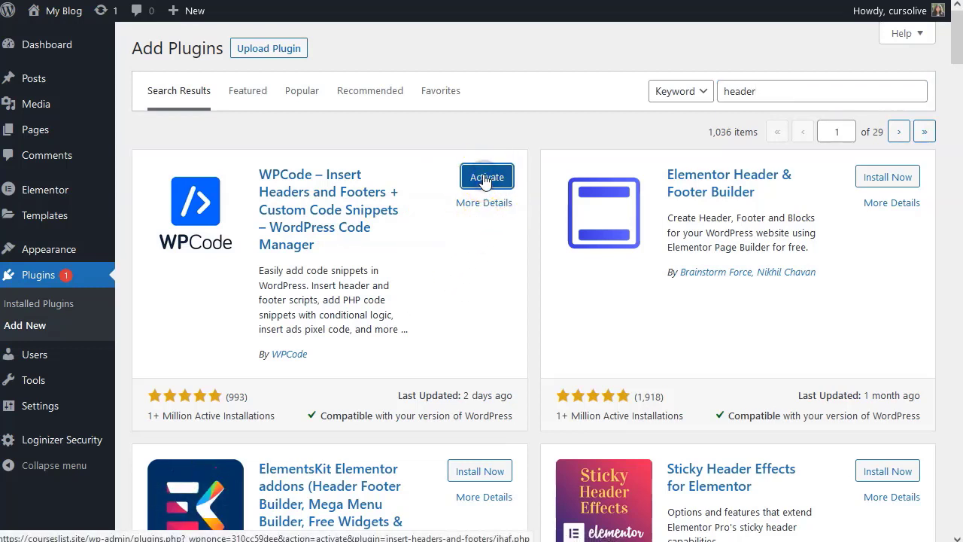
# Copy the site verification meta tag from the Notepad++ note into the Header code of WPCode's global header and footer settings
pyautogui.scroll(-10, 242, 306)
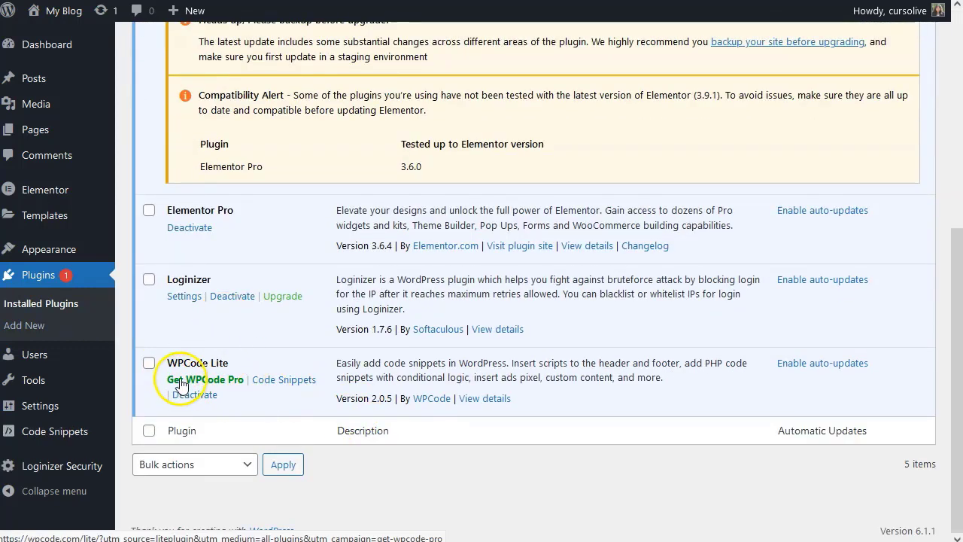
pyautogui.moveTo(34, 435)
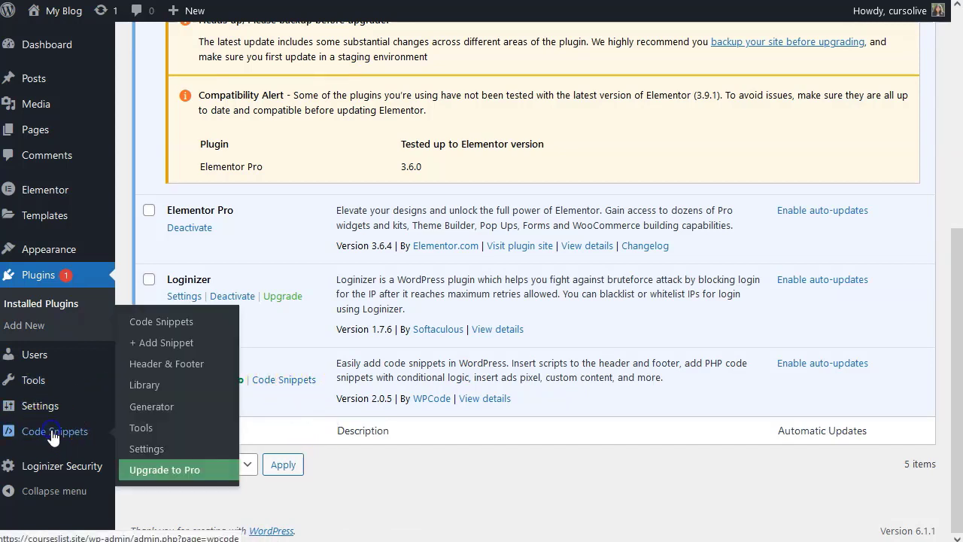
pyautogui.click(161, 364)
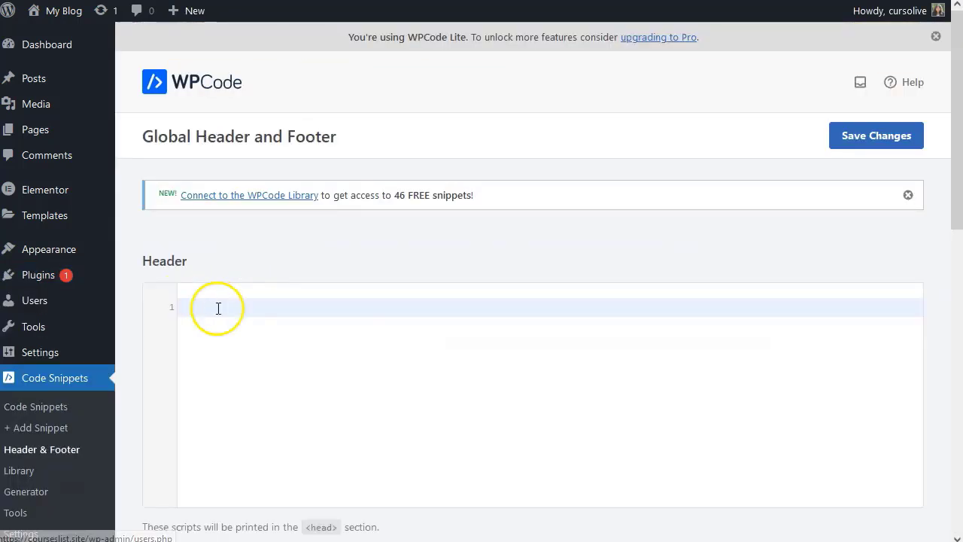
pyautogui.hotkey('alt', 'Tab')
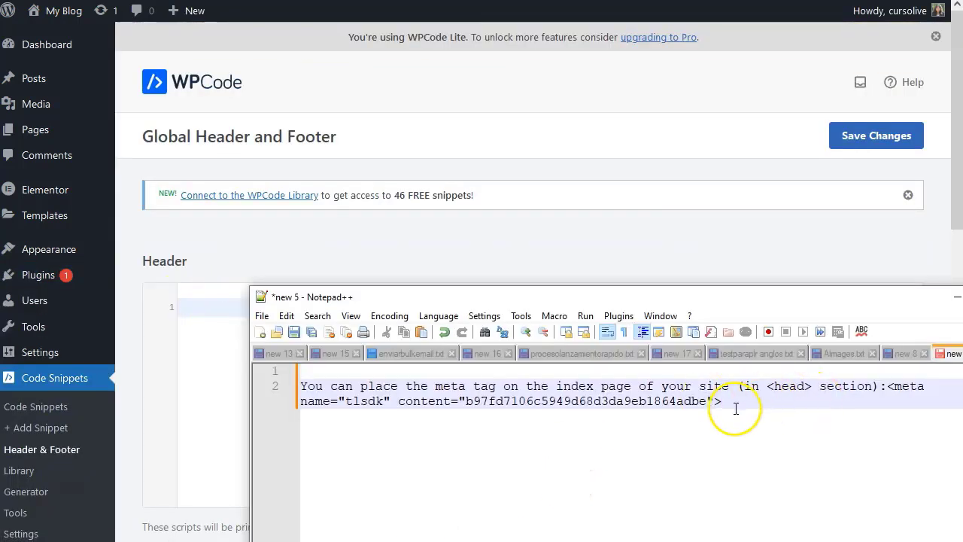
pyautogui.moveTo(720, 401); pyautogui.dragTo(892, 385)
pyautogui.hotkey('ctrl', 'c')
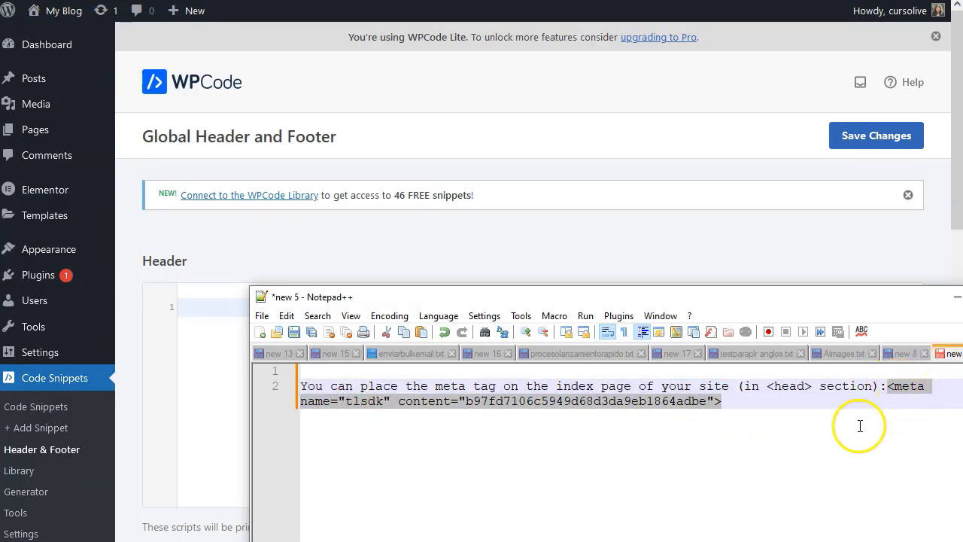
pyautogui.click(230, 307)
pyautogui.hotkey('ctrl', 'v')
pyautogui.scroll(-1, 554, 318)
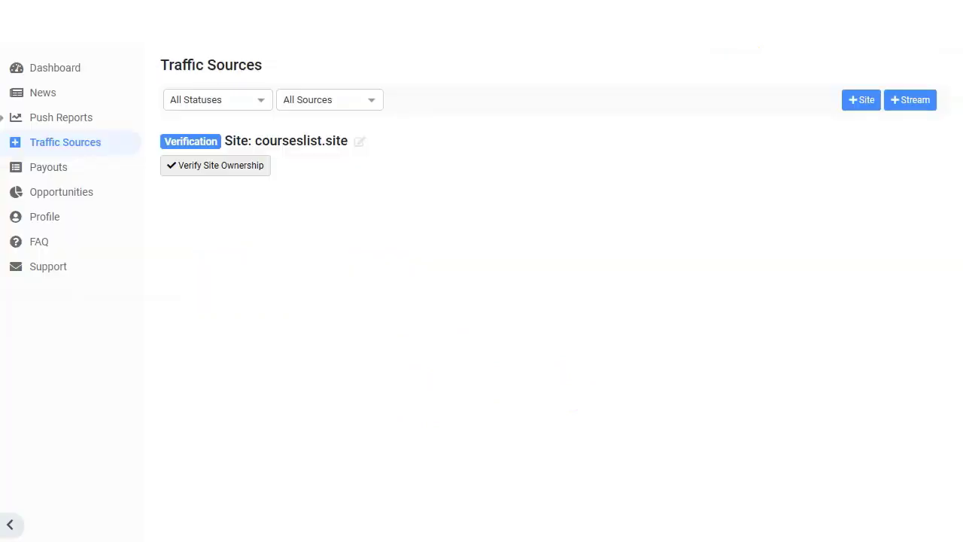
# Back in TacoLoco, run the site ownership verification for courseslist.site
pyautogui.click(206, 170)
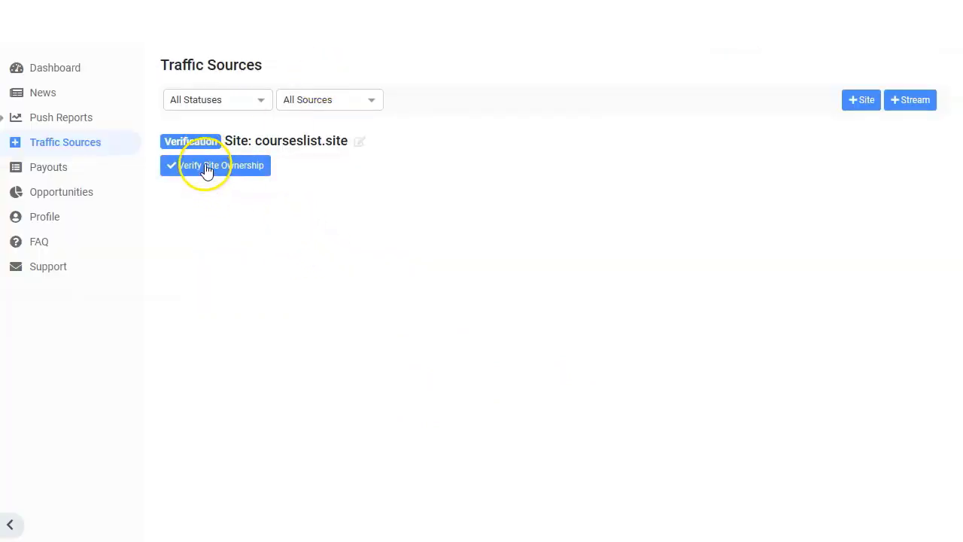
pyautogui.click(207, 170)
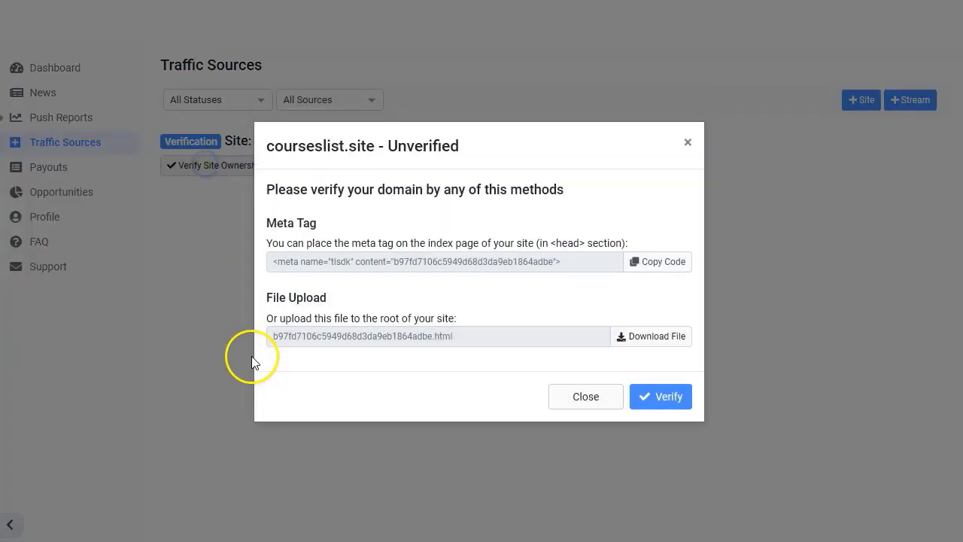
pyautogui.click(658, 399)
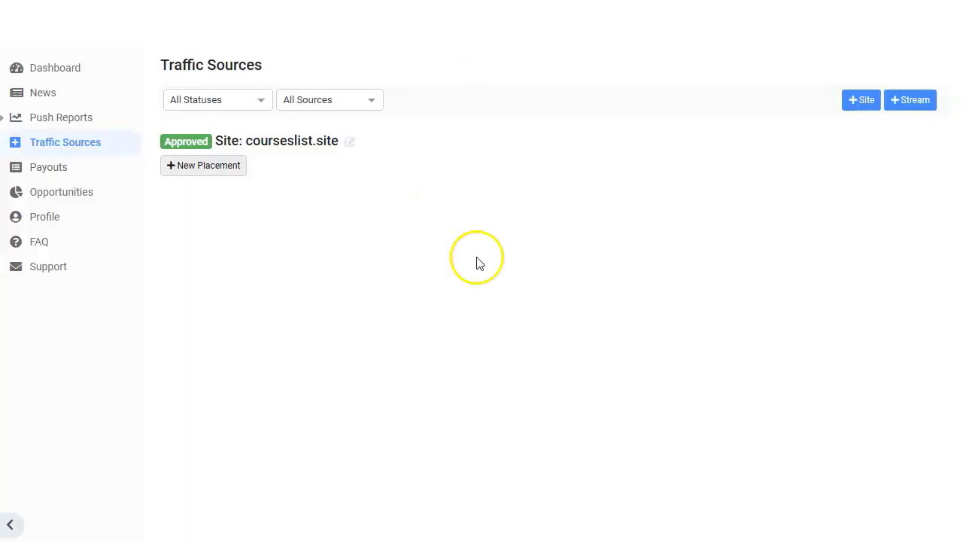
# Create and save a new placement named test-27 for courseslist.site with ad type Push and traffic type Mainstream
pyautogui.click(197, 170)
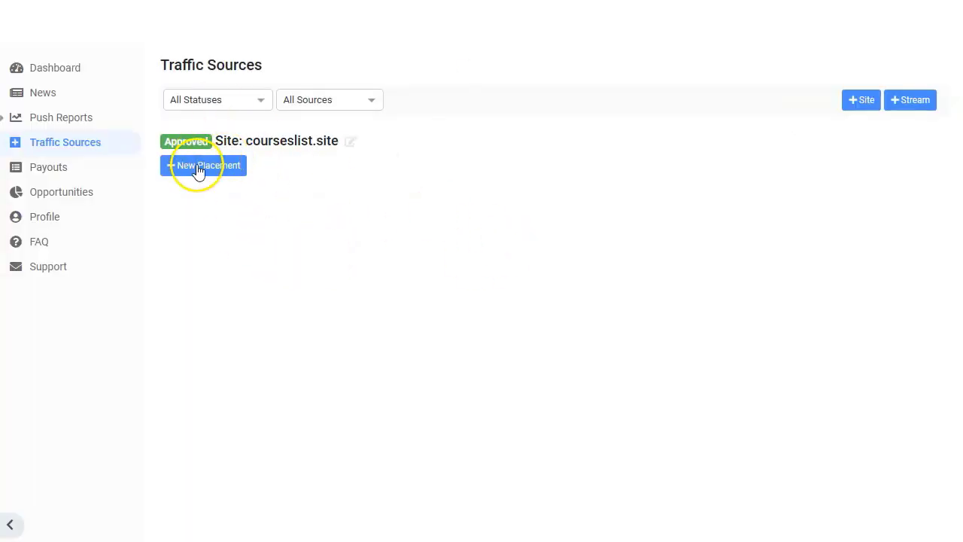
pyautogui.click(198, 170)
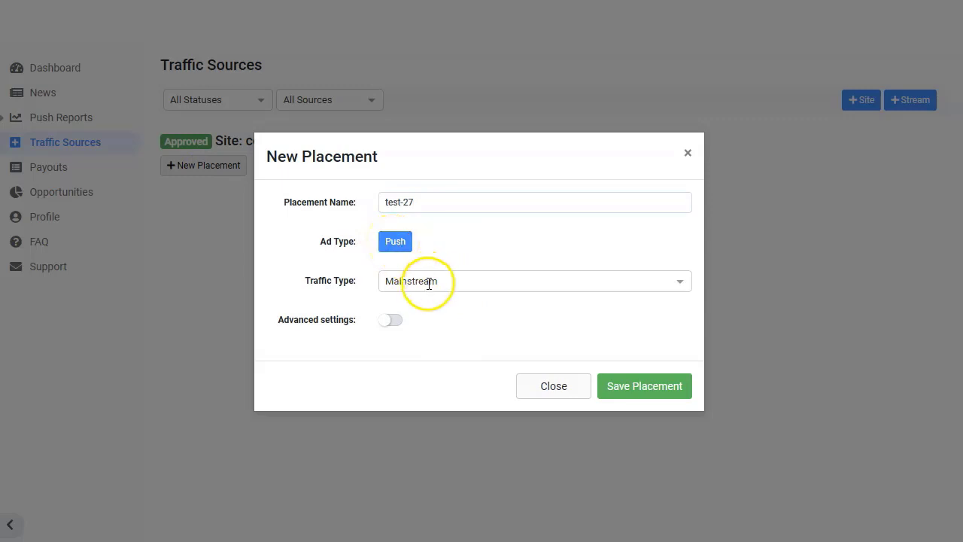
pyautogui.click(644, 385)
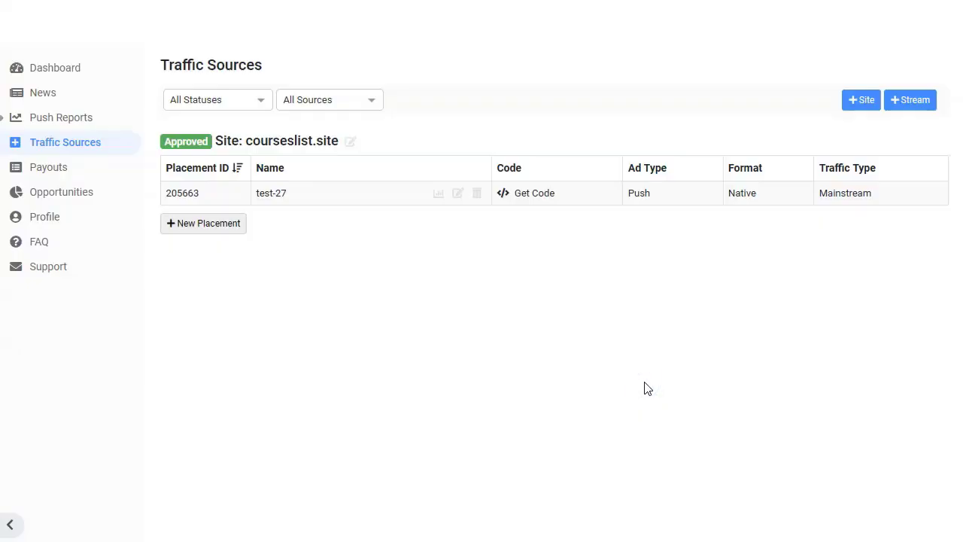
# Copy the JS code of placement test-27 into the Notepad++ note under the heading "pegar en el body"
pyautogui.click(534, 194)
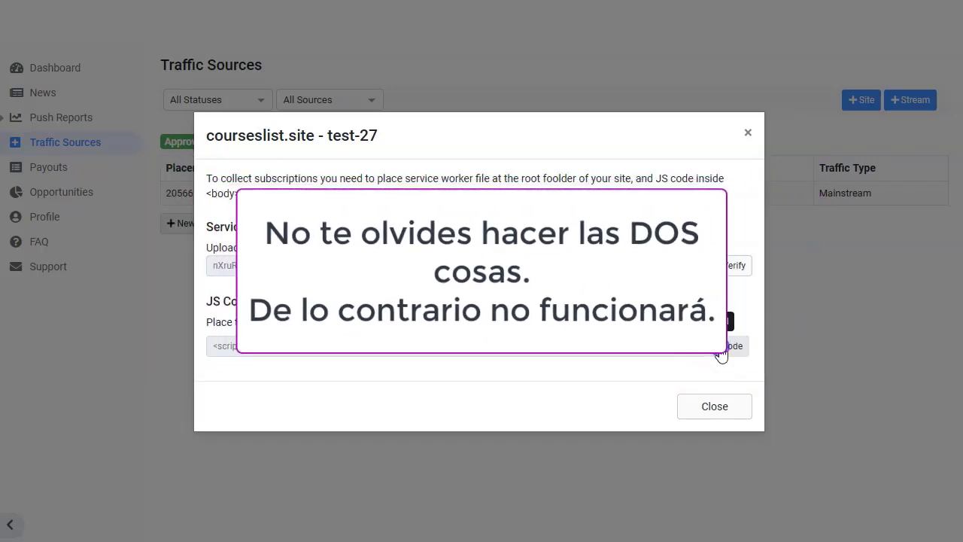
pyautogui.click(714, 410)
pyautogui.hotkey('alt', 'Tab')
pyautogui.press('Return')
pyautogui.press('Return')
pyautogui.press('Return')
pyautogui.write('pegar en el bod')
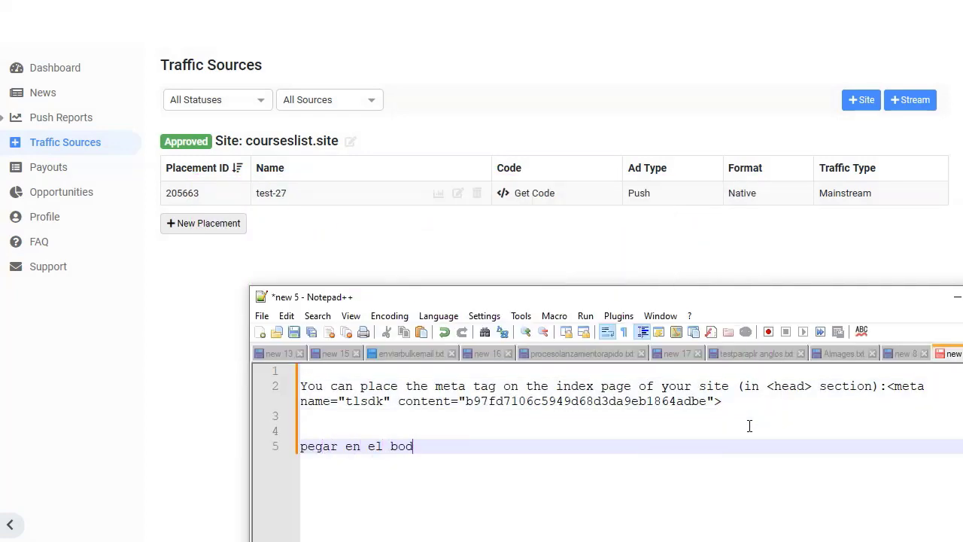
pyautogui.press('Return')
pyautogui.write('<script type="application/javascript" src="https://js.nextpsh.top/ps/ps.js?id=nXruRjg_-k2nwL9PSMg4iA"></script>')
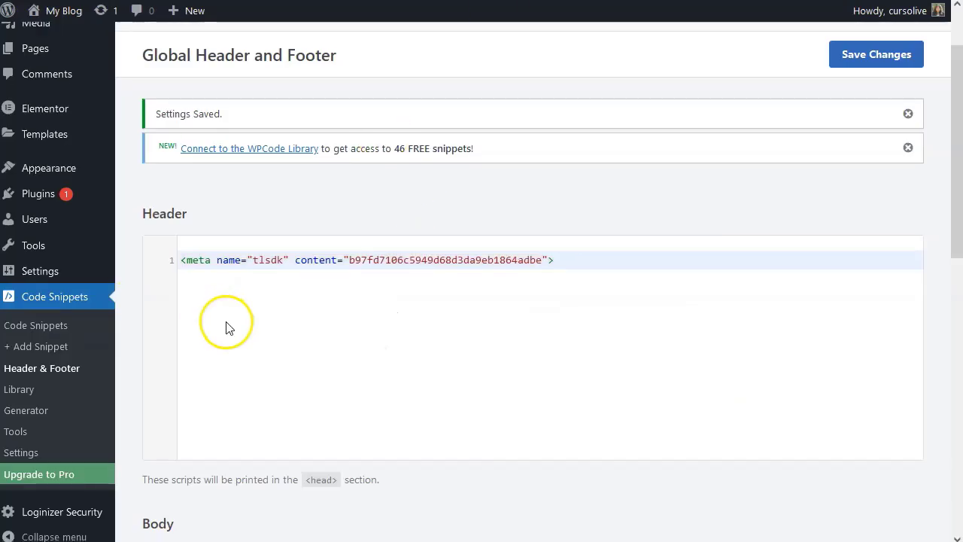
# Switch to WordPress, copy the script tag from the note into WPCode's Body code, and save the changes
pyautogui.scroll(-2, 226, 323)
pyautogui.scroll(2, 308, 266)
pyautogui.scroll(-2, 319, 266)
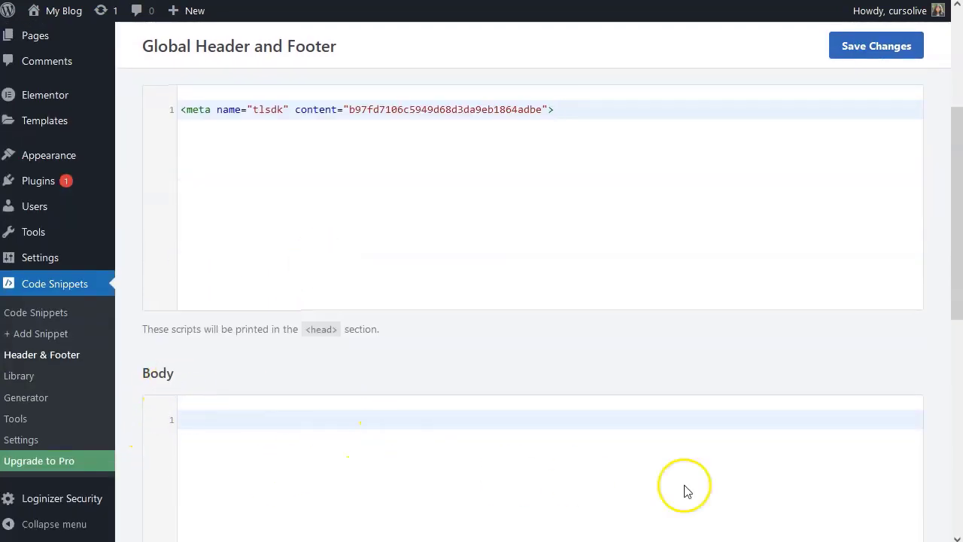
pyautogui.hotkey('alt', 'Tab')
pyautogui.moveTo(866, 483); pyautogui.dragTo(301, 463)
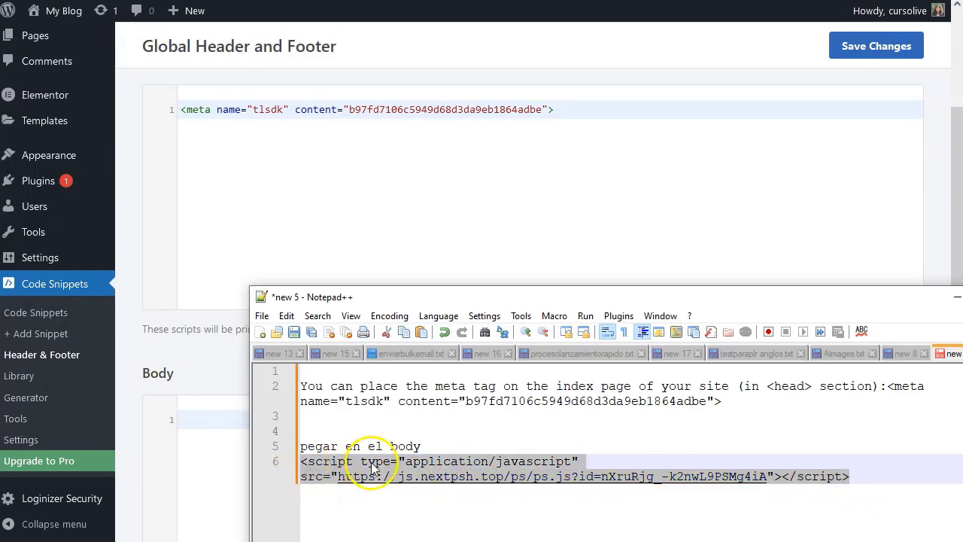
pyautogui.hotkey('ctrl', 'c')
pyautogui.click(223, 424)
pyautogui.hotkey('ctrl', 'v')
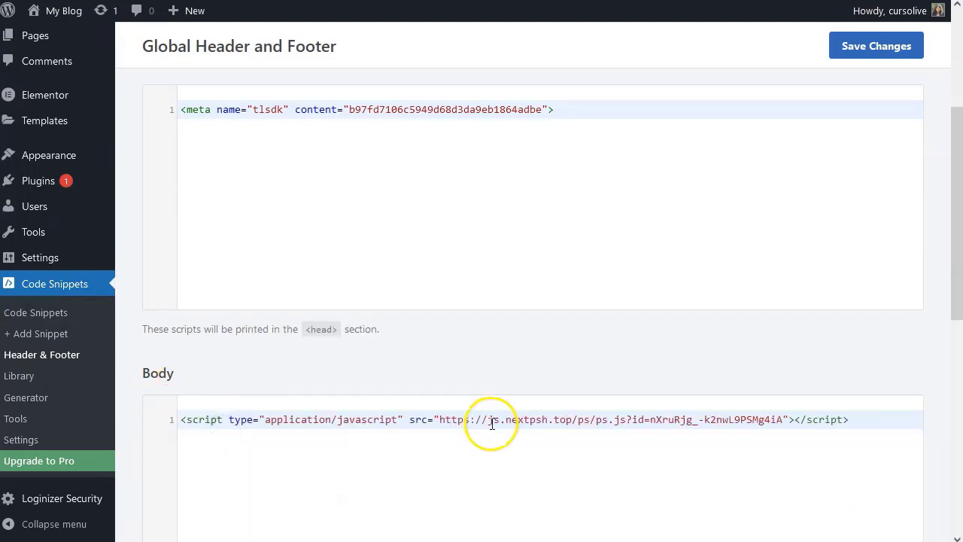
pyautogui.click(894, 59)
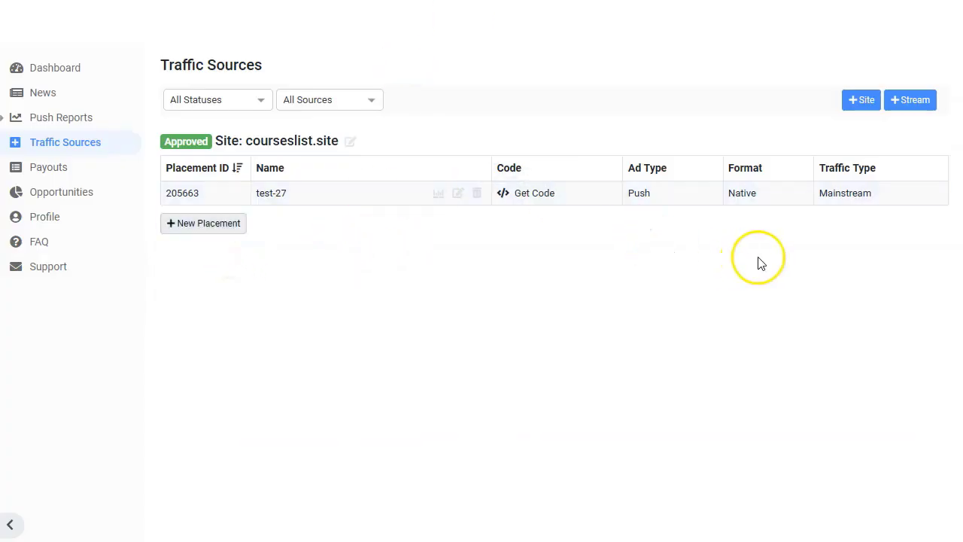
# In TacoLoco, create and save a new push stream named landingstream with traffic type Mainstream
pyautogui.click(214, 226)
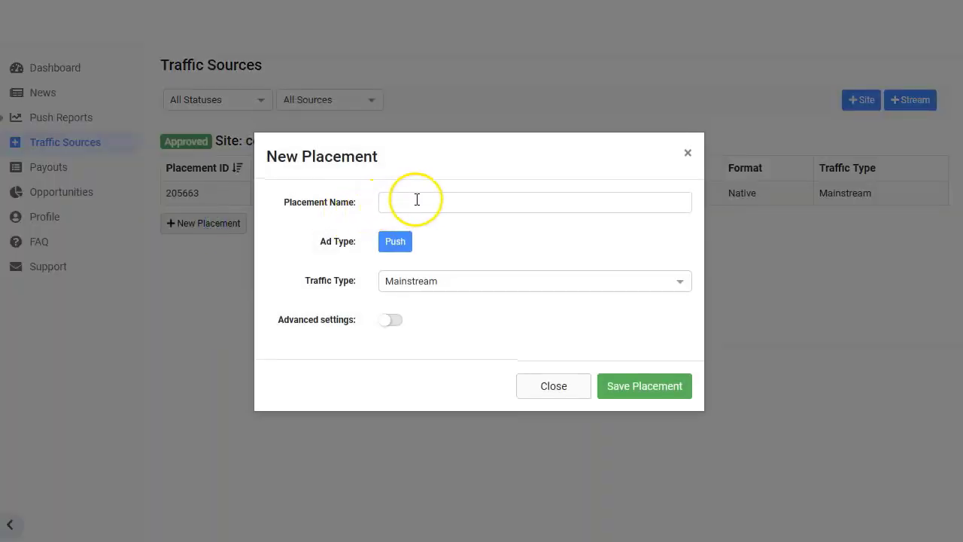
pyautogui.click(553, 386)
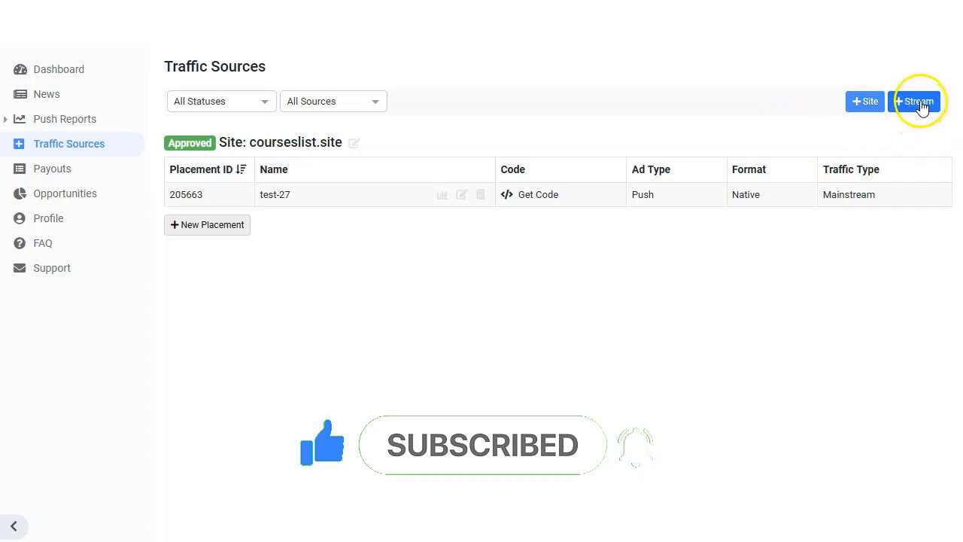
pyautogui.click(919, 105)
pyautogui.click(470, 241)
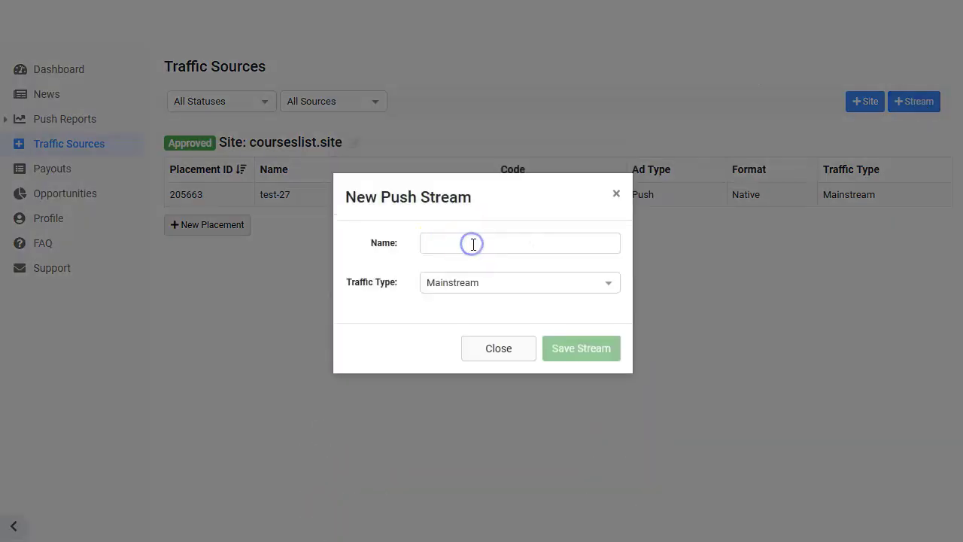
pyautogui.write('landingstream')
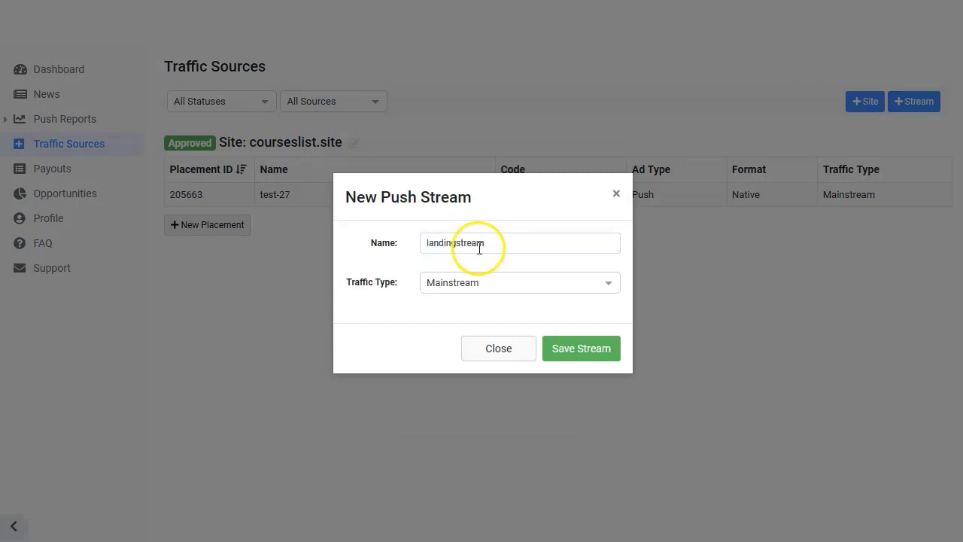
pyautogui.click(507, 282)
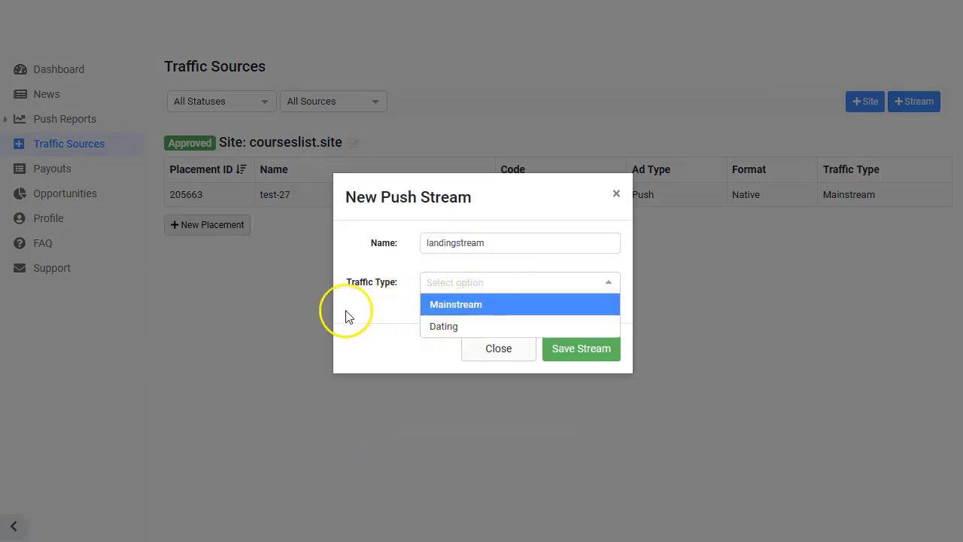
pyautogui.click(485, 304)
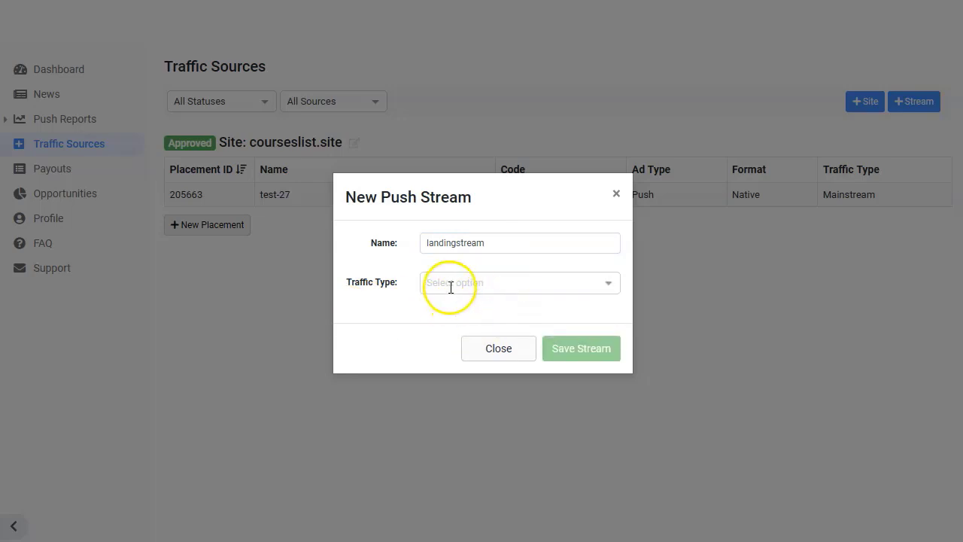
pyautogui.click(586, 353)
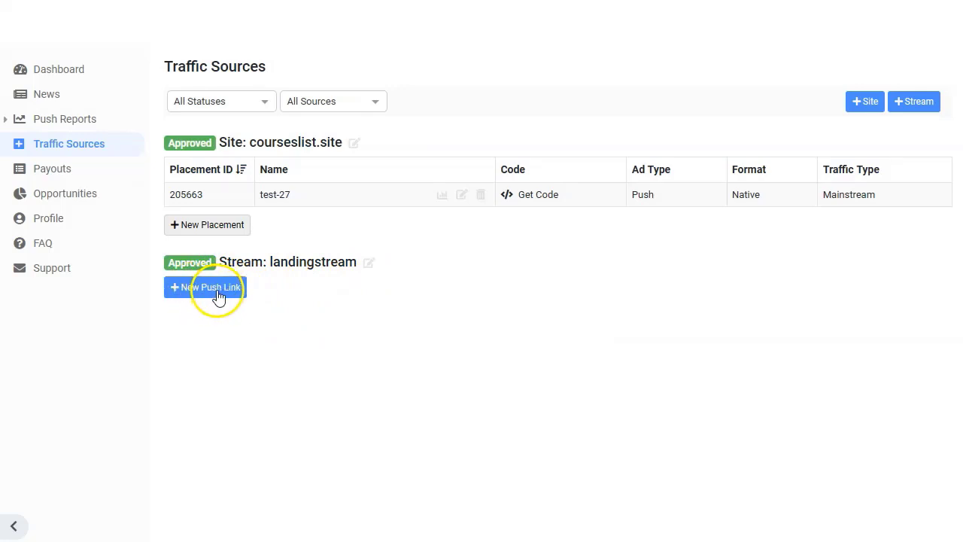
# Start a new push link in the landingstream stream named landingsream, with traffic type Mainstream and aggression 5
pyautogui.click(219, 289)
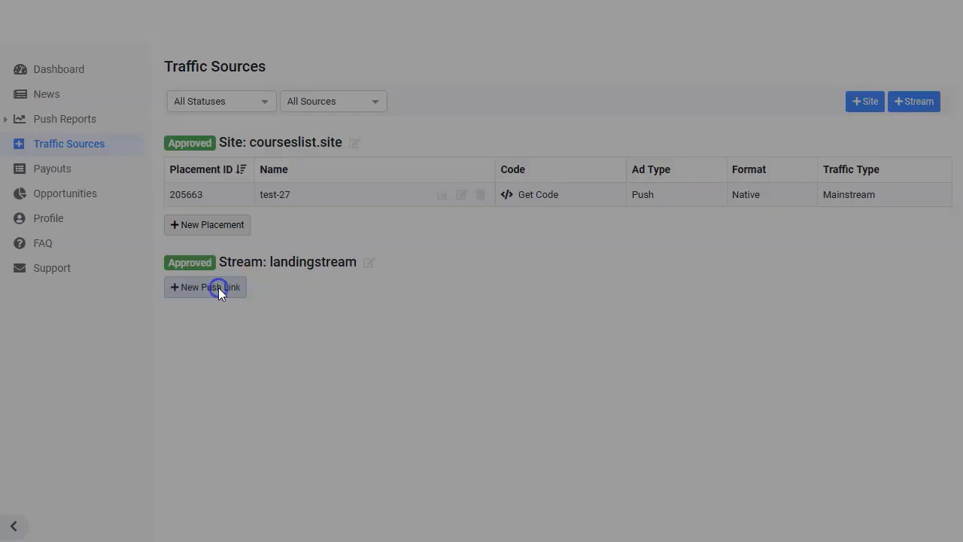
pyautogui.click(440, 204)
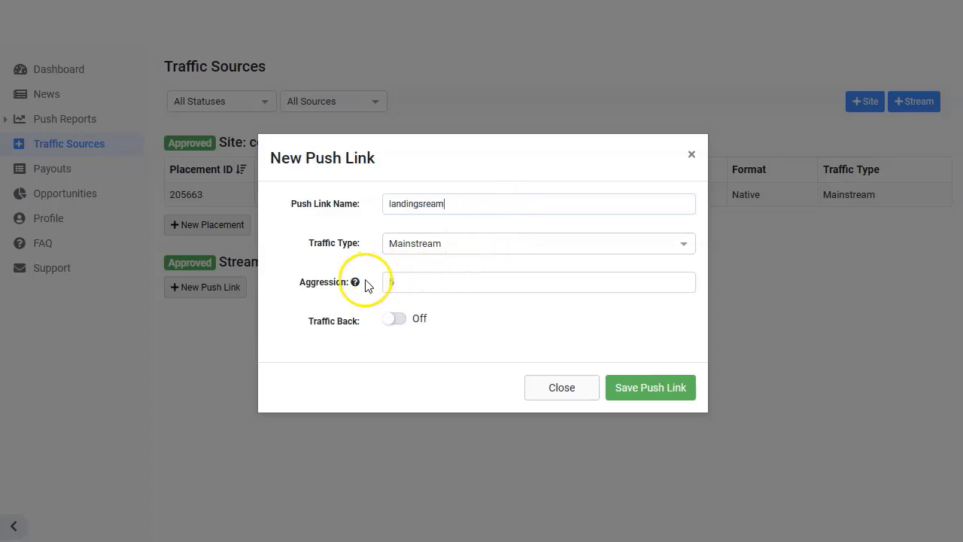
pyautogui.moveTo(356, 284)
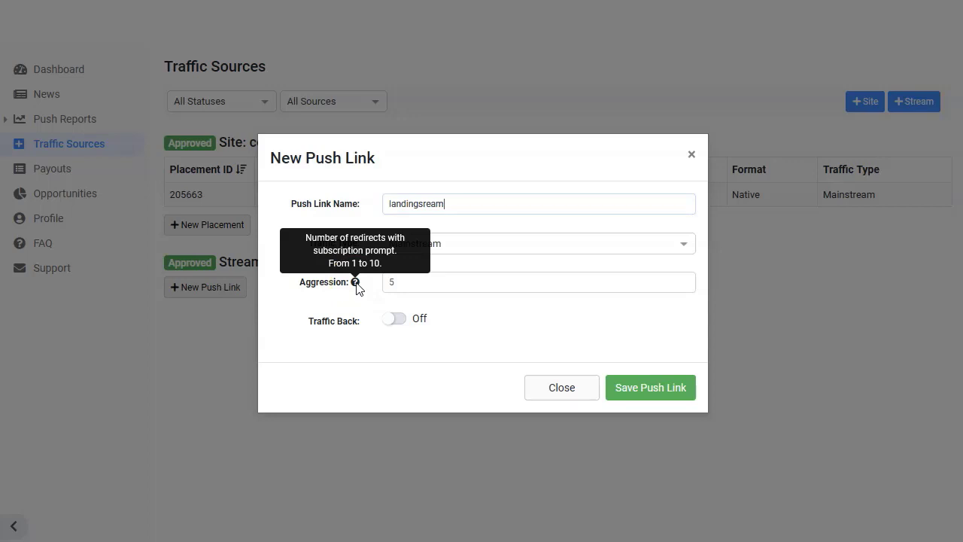
pyautogui.click(426, 281)
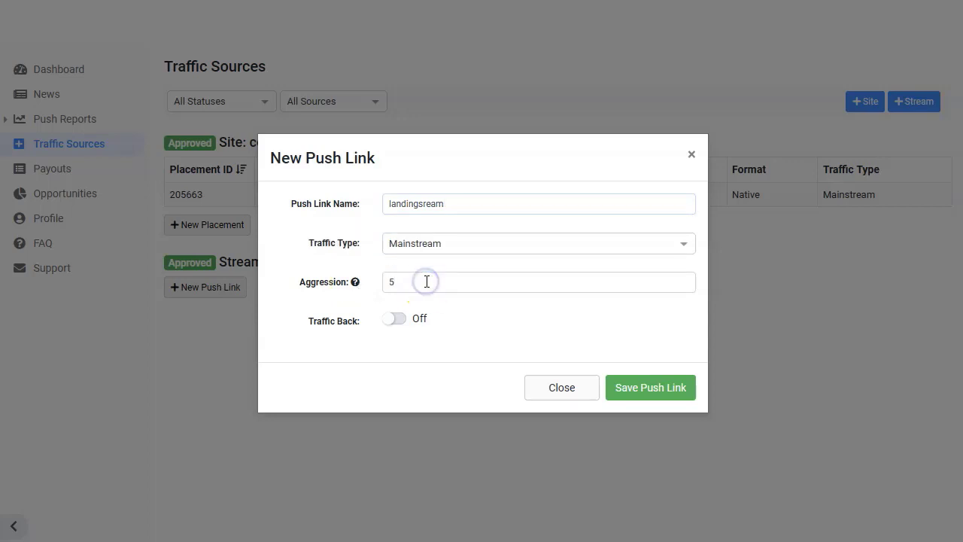
pyautogui.write('10')
pyautogui.moveTo(417, 279); pyautogui.dragTo(378, 279)
pyautogui.doubleClick(393, 280)
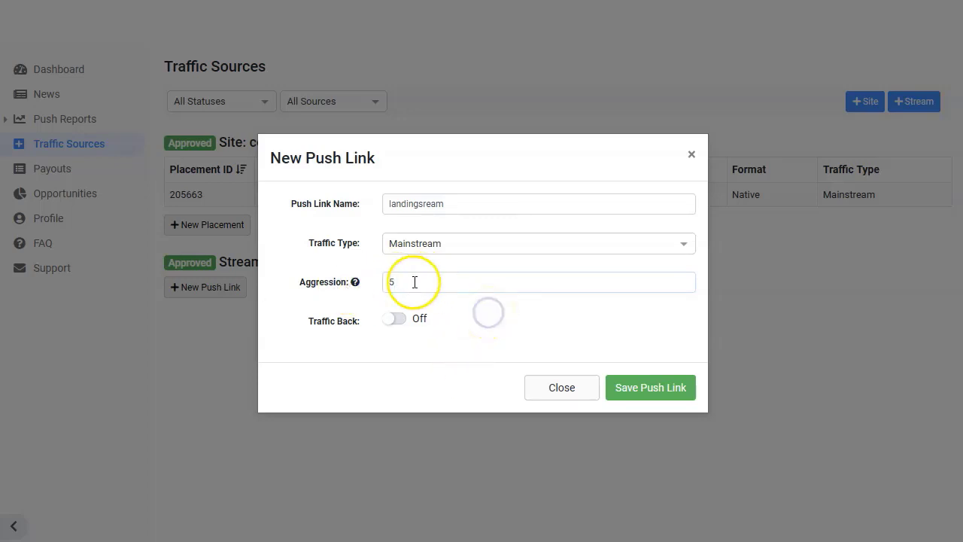
pyautogui.moveTo(356, 288)
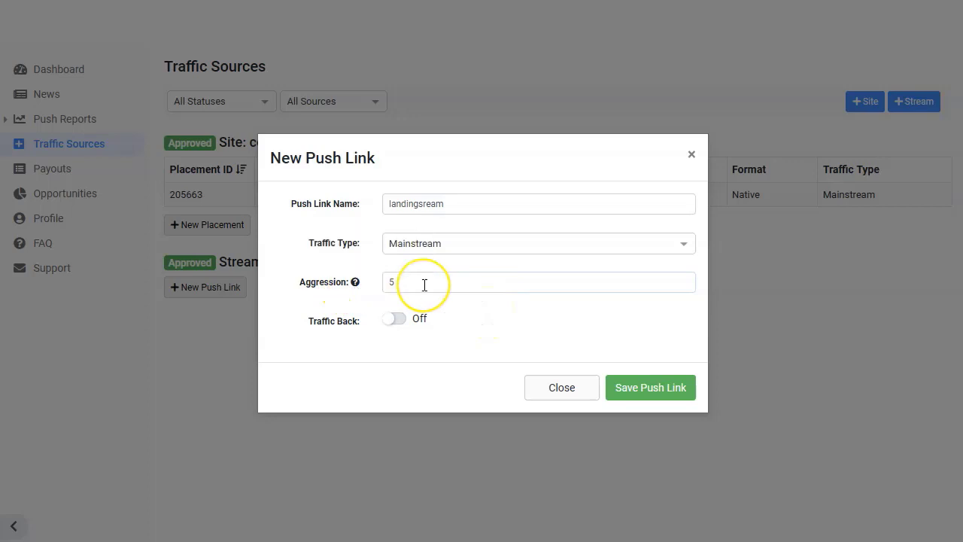
pyautogui.click(410, 319)
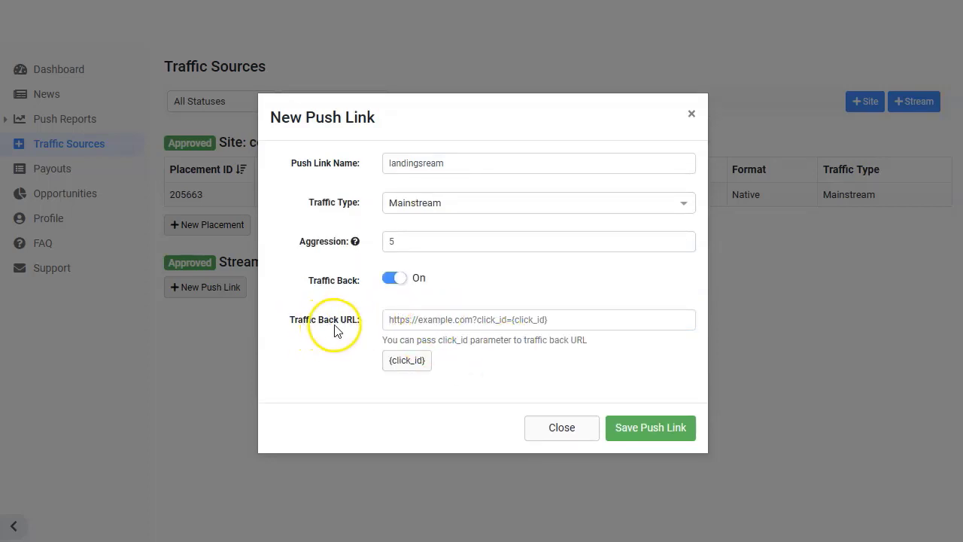
pyautogui.click(523, 319)
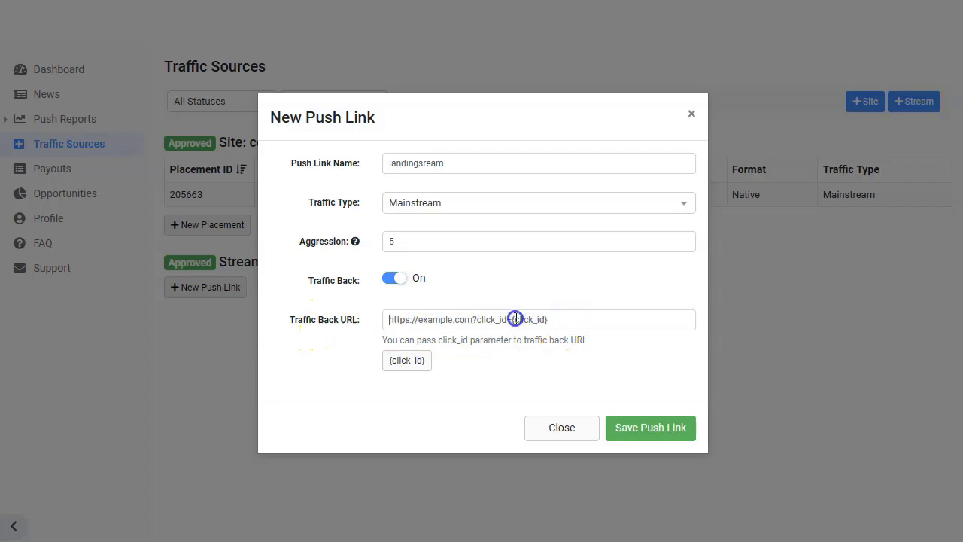
pyautogui.click(505, 365)
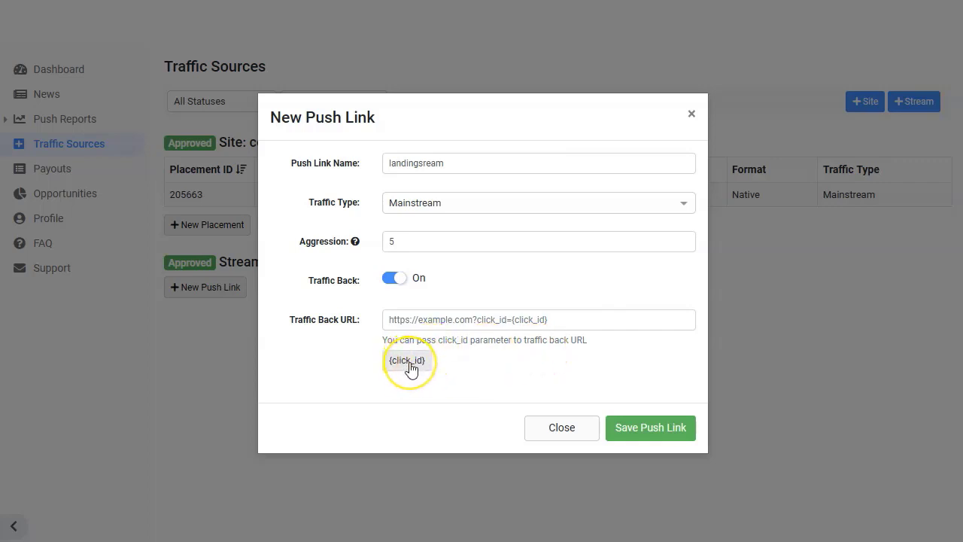
pyautogui.click(392, 280)
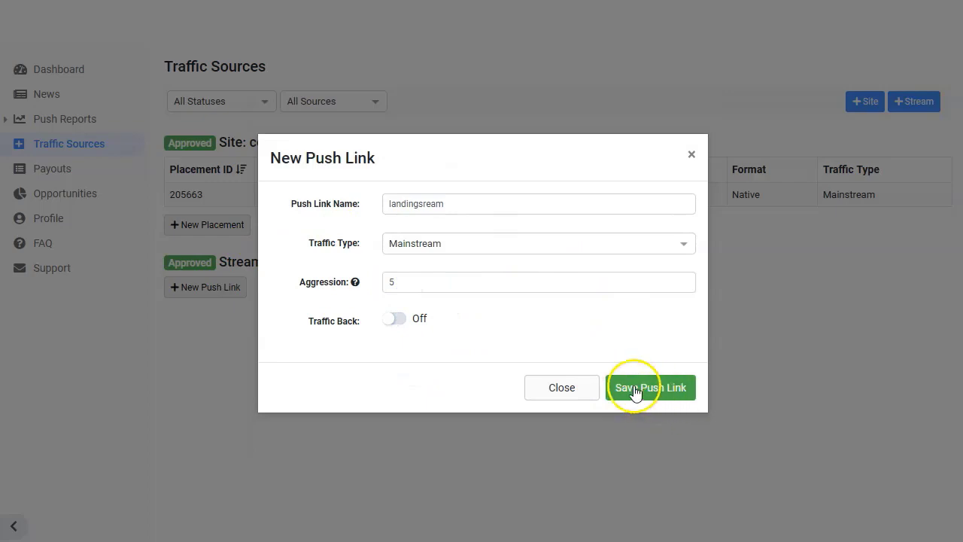
# Save the push link and copy its URL into the Notepad++ note under the heading "enlace directo"
pyautogui.click(660, 394)
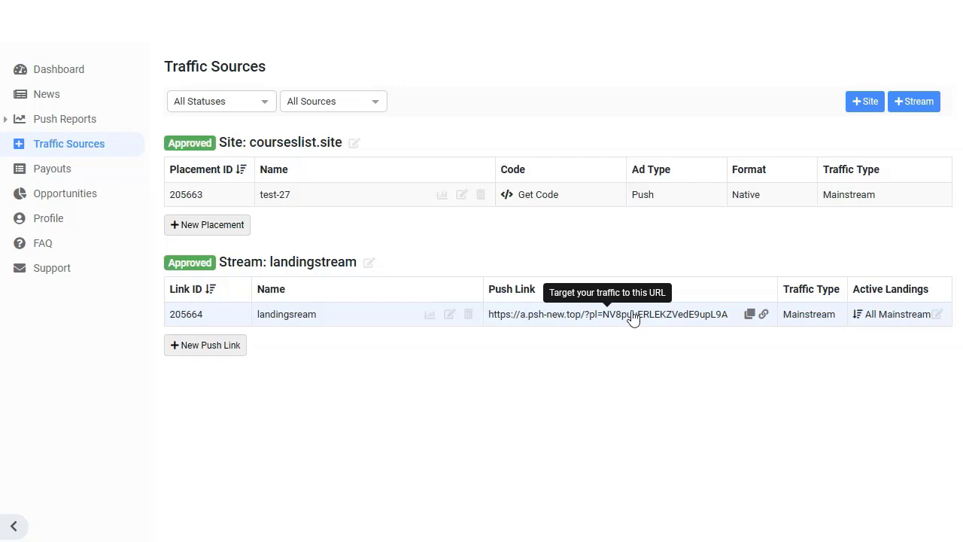
pyautogui.click(632, 289)
pyautogui.click(748, 315)
pyautogui.hotkey('alt', 'Tab')
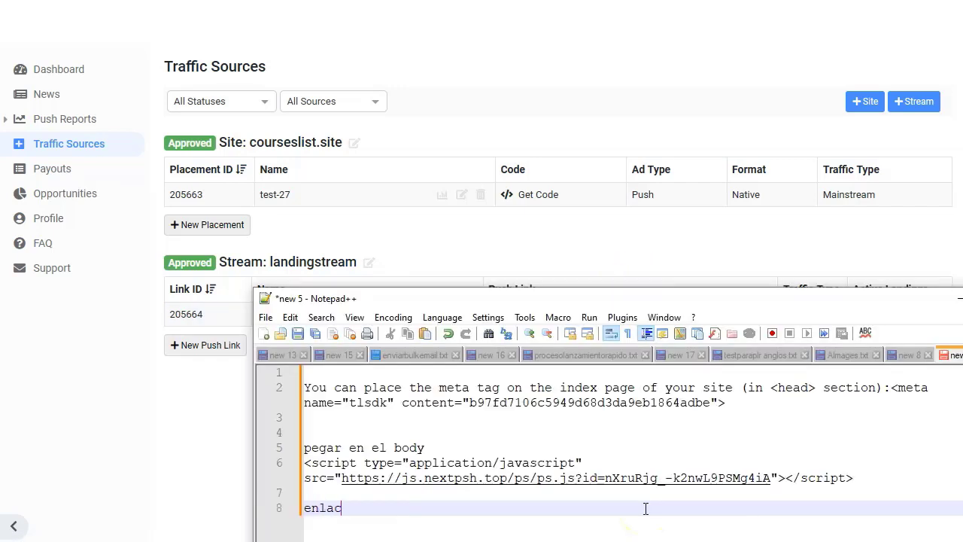
pyautogui.write('to')
pyautogui.press('Return')
pyautogui.hotkey('ctrl', 'v')
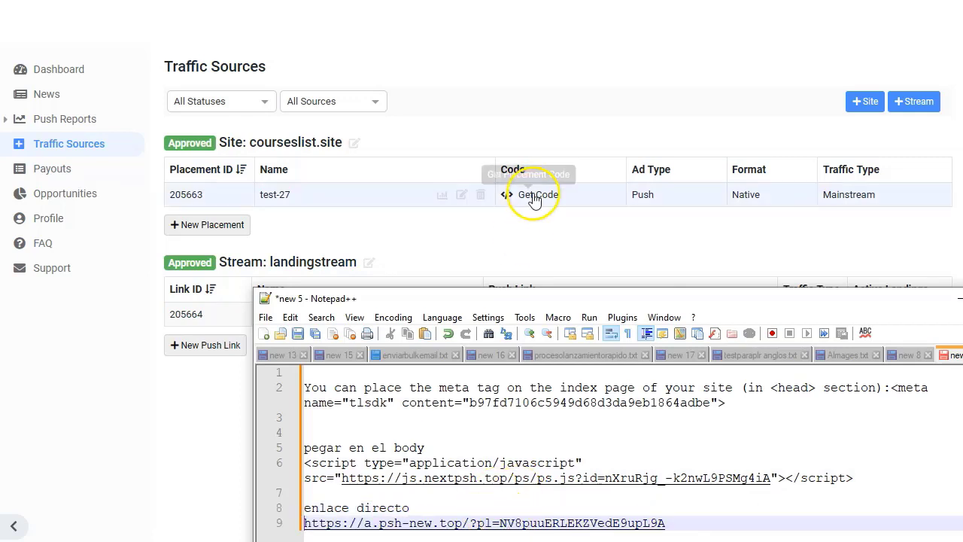
# Return to TacoLoco and open the landingsream push link to look at its landing page
pyautogui.click(557, 235)
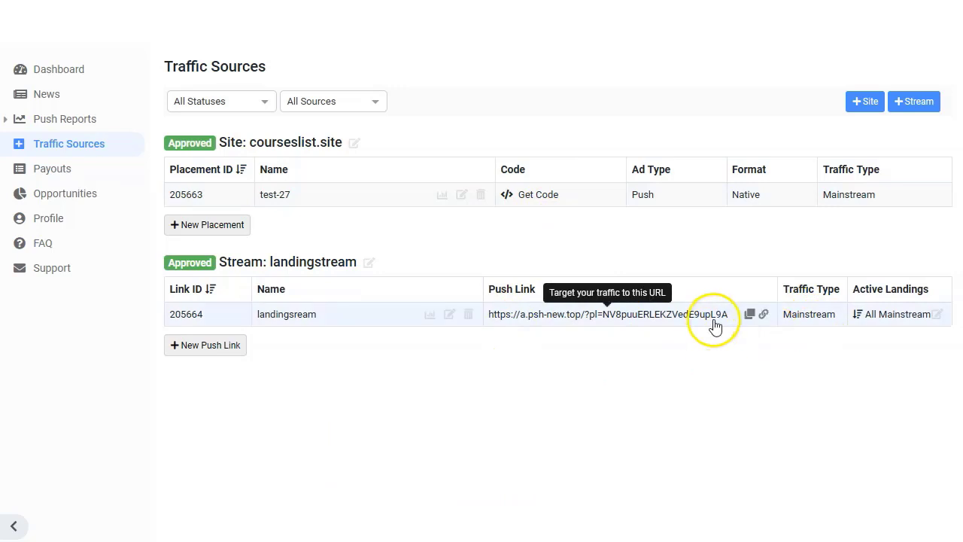
pyautogui.click(764, 316)
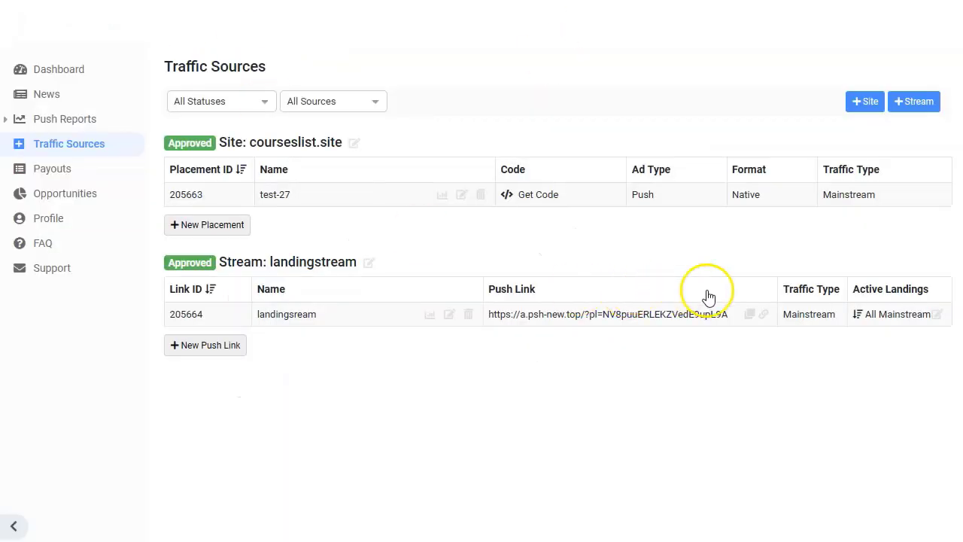
pyautogui.click(761, 315)
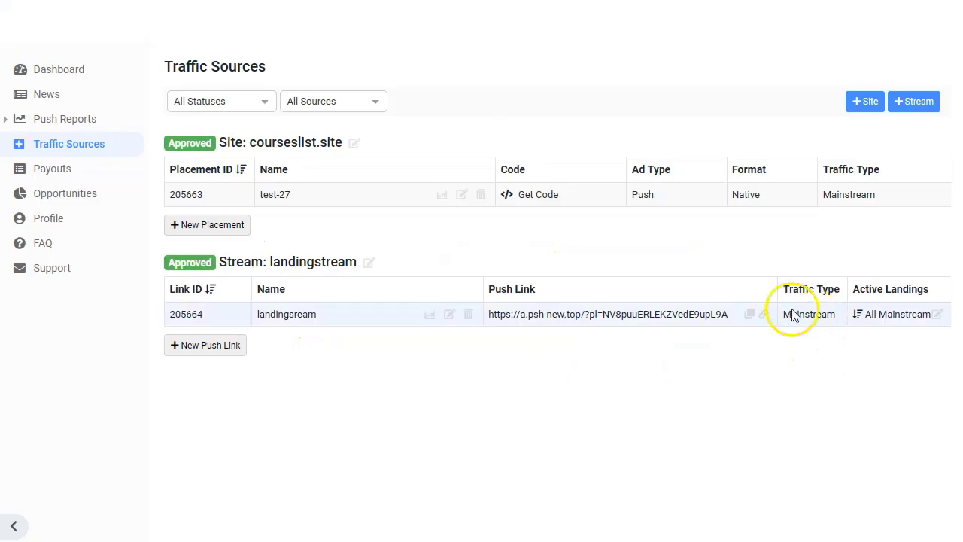
pyautogui.click(756, 314)
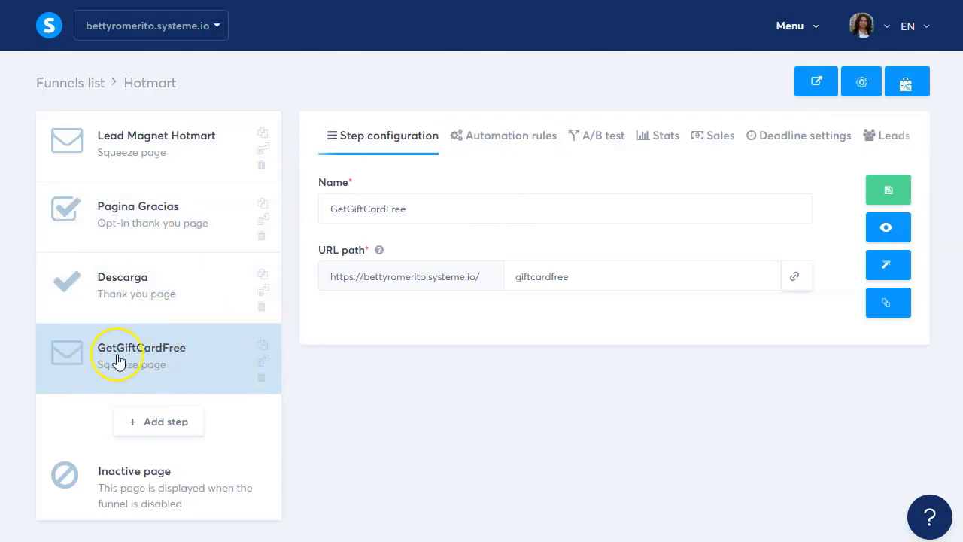
# In systeme.io, edit the GetGiftCardFree page and replace the $1000 Paypal gift card button's URL with the push link from the note
pyautogui.click(892, 230)
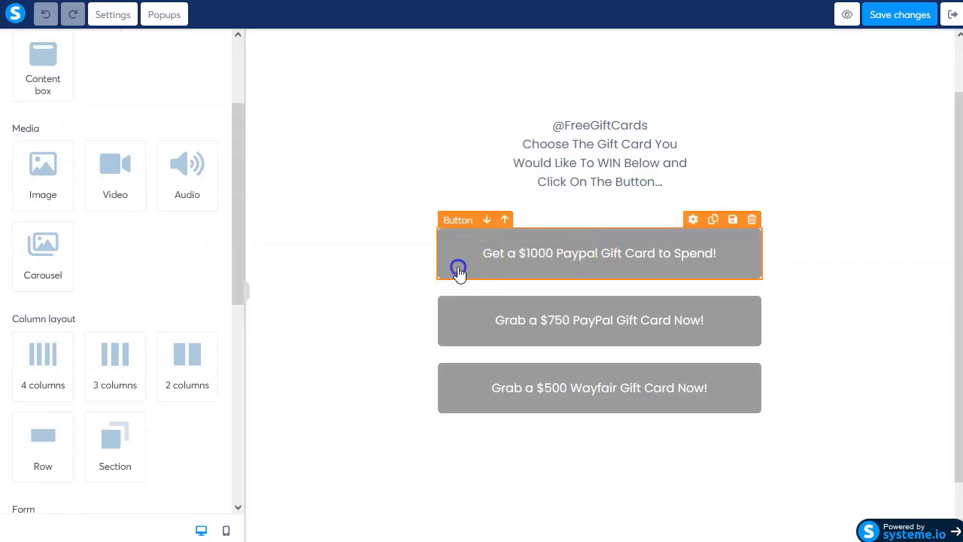
pyautogui.click(458, 269)
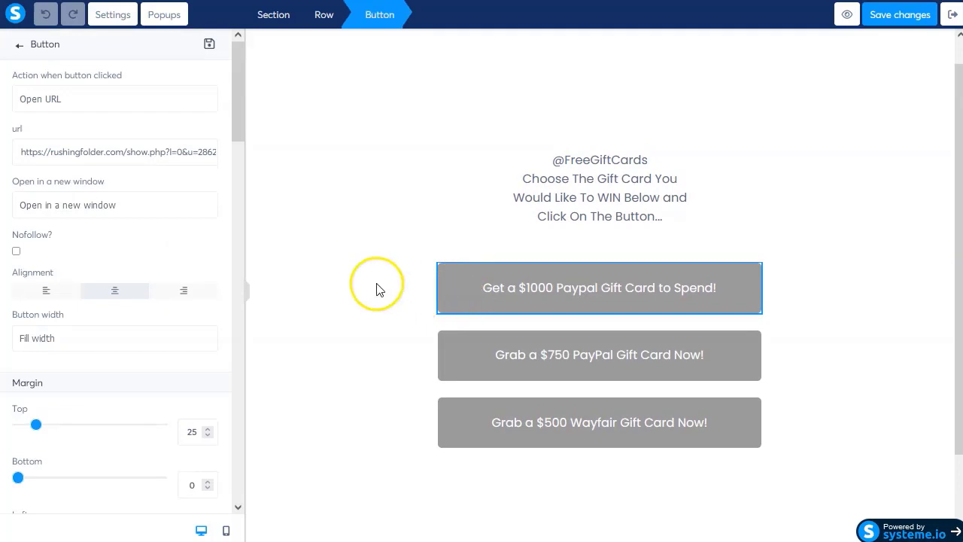
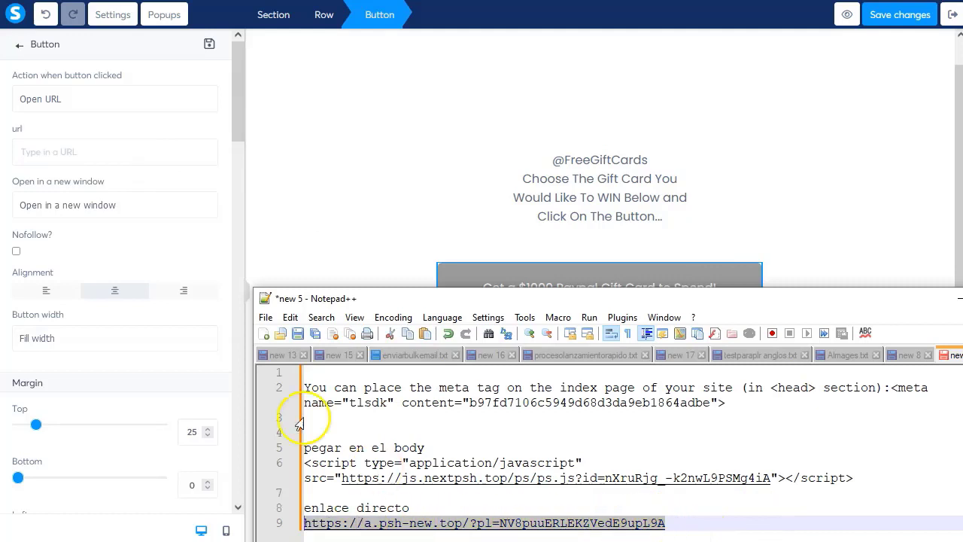
pyautogui.hotkey('alt', 'Tab')
pyautogui.write('https://a.psh-new.top/?pl=NV8puuERLEKZVedE9upL9A')
pyautogui.click(196, 240)
# Preview the gift card page, dismiss the preview notice, and test the $1000 Paypal gift card button's link
pyautogui.click(846, 15)
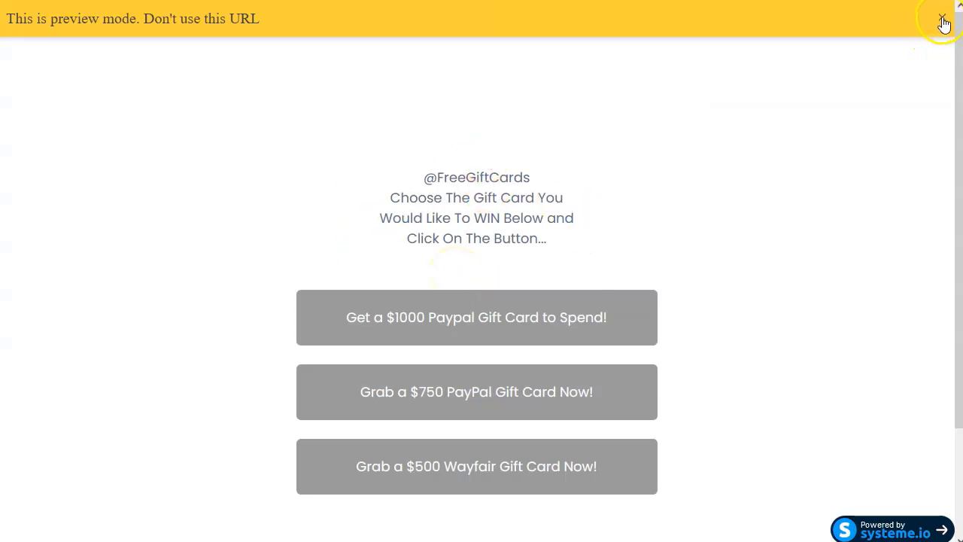
pyautogui.click(941, 18)
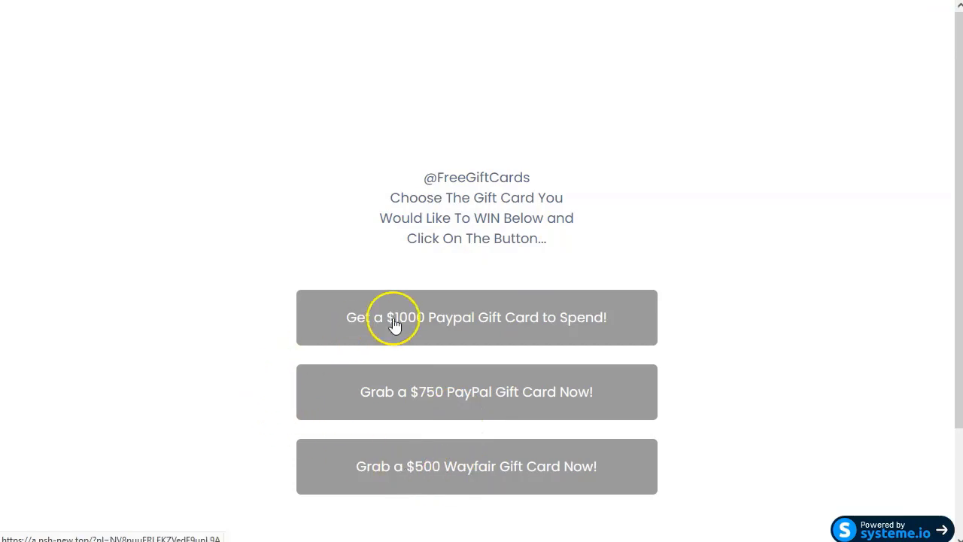
pyautogui.click(455, 322)
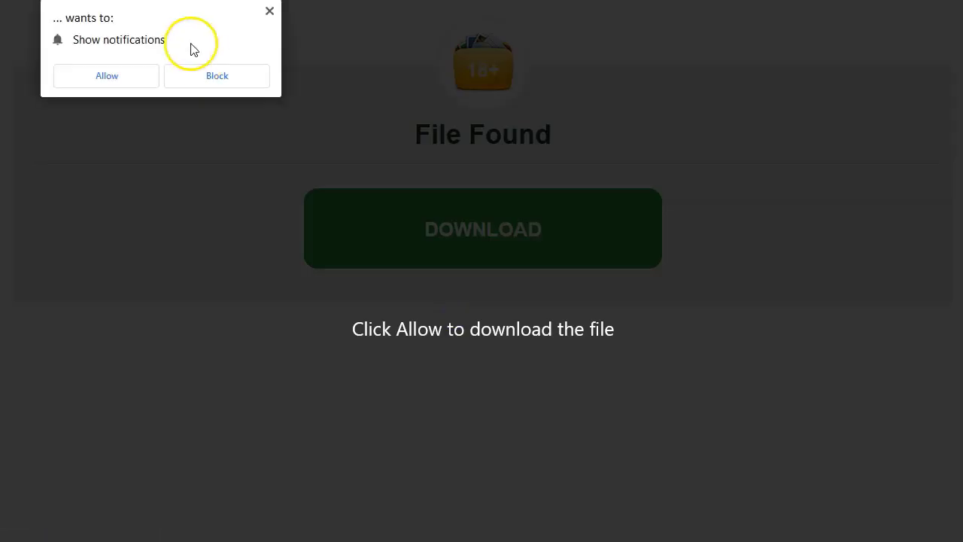